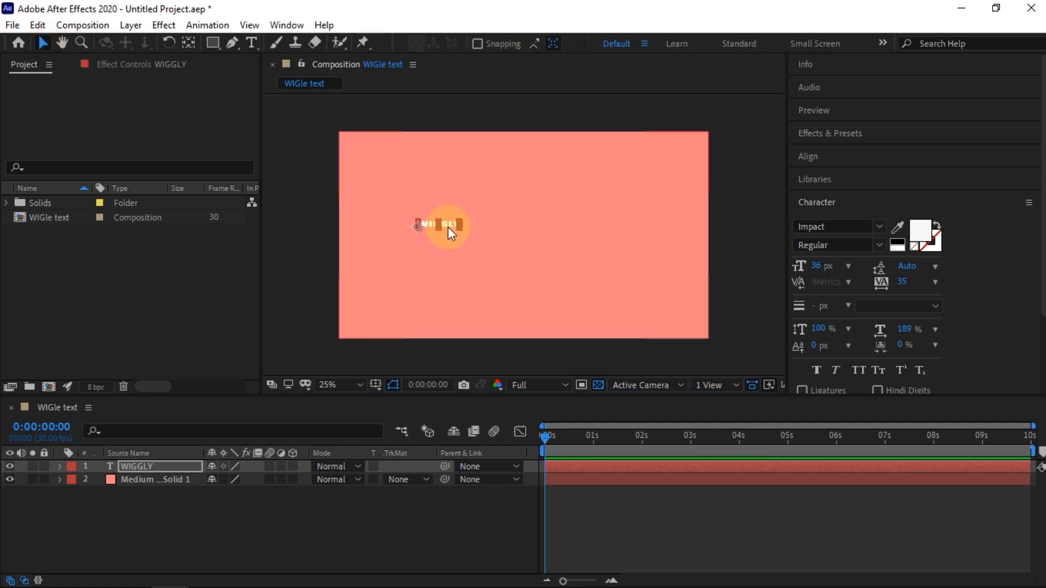
Step: Enlarge the WIGGLY text to a bit over half the composition's width and centre it horizontally and vertically in the composition
drag(459, 218, 638, 152)
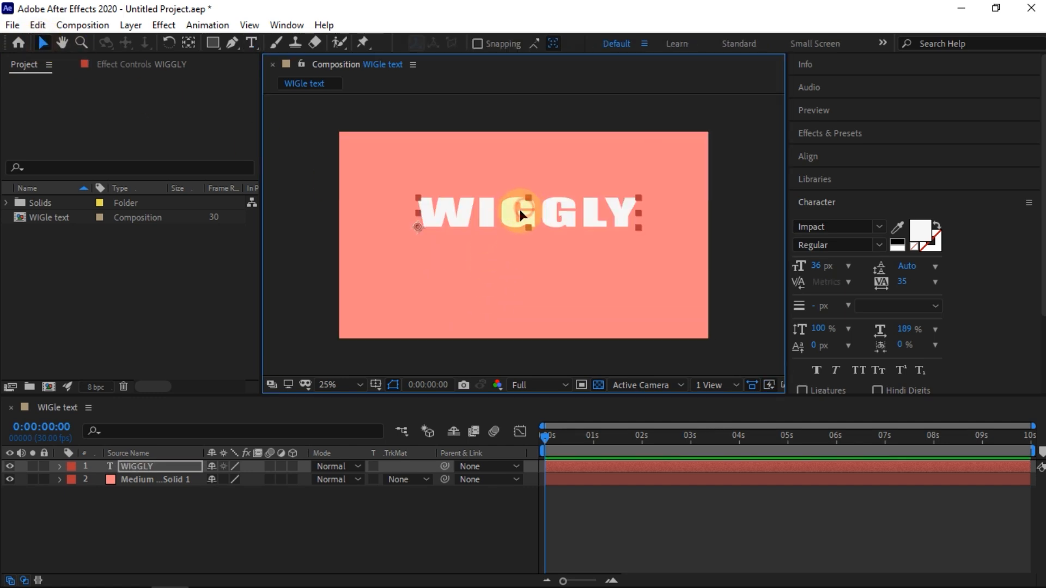
drag(522, 207, 511, 224)
click(821, 158)
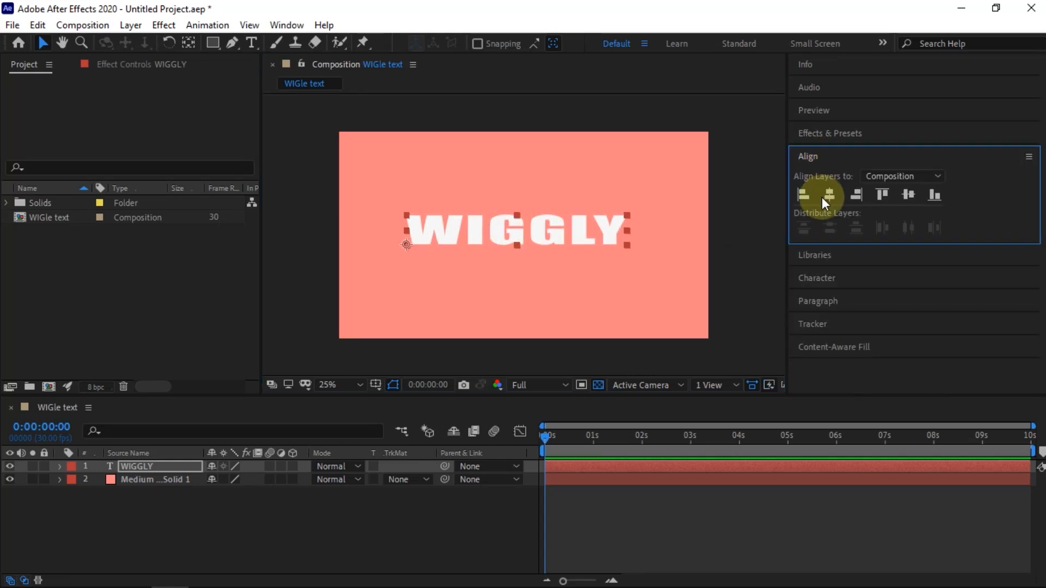
click(904, 196)
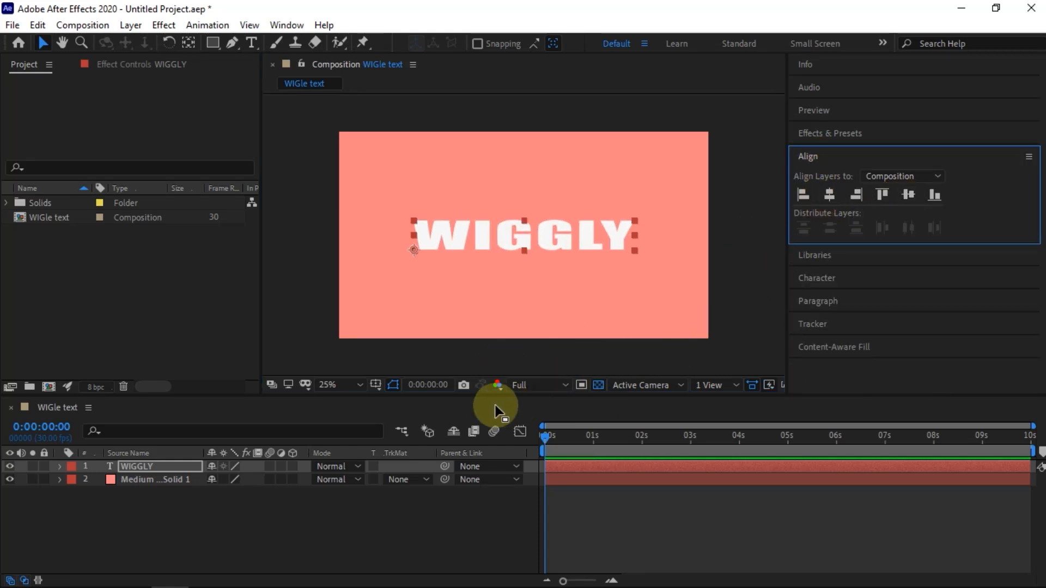
Step: Expand the WIGGLY layer's Text properties and add a Position text animator
click(168, 459)
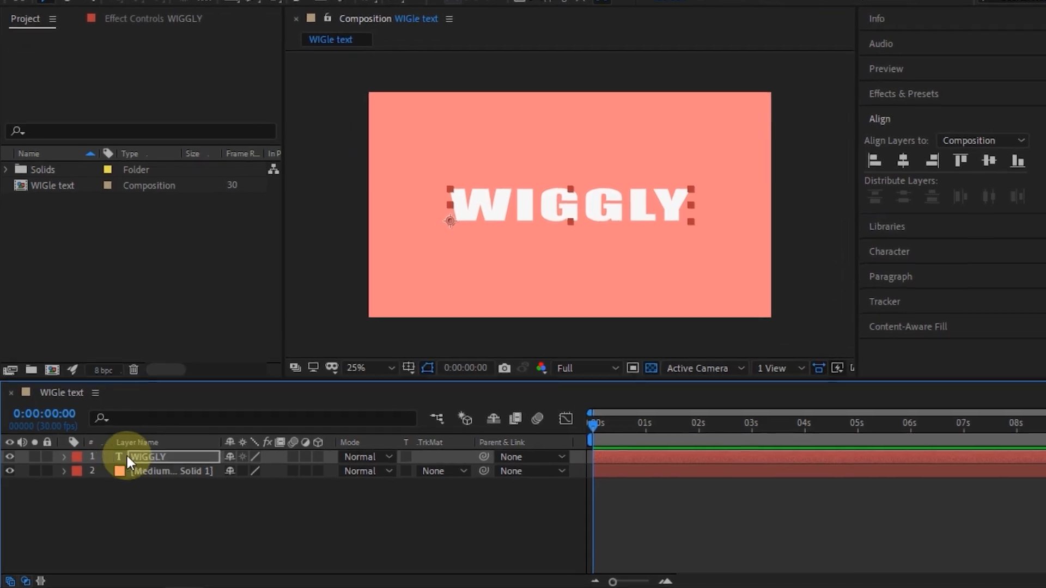
click(61, 466)
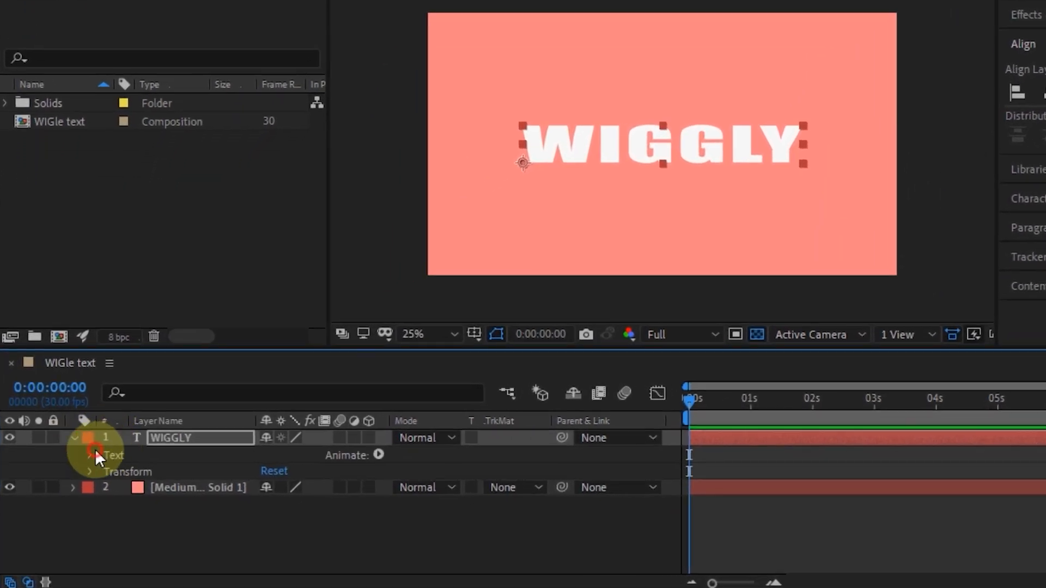
click(84, 463)
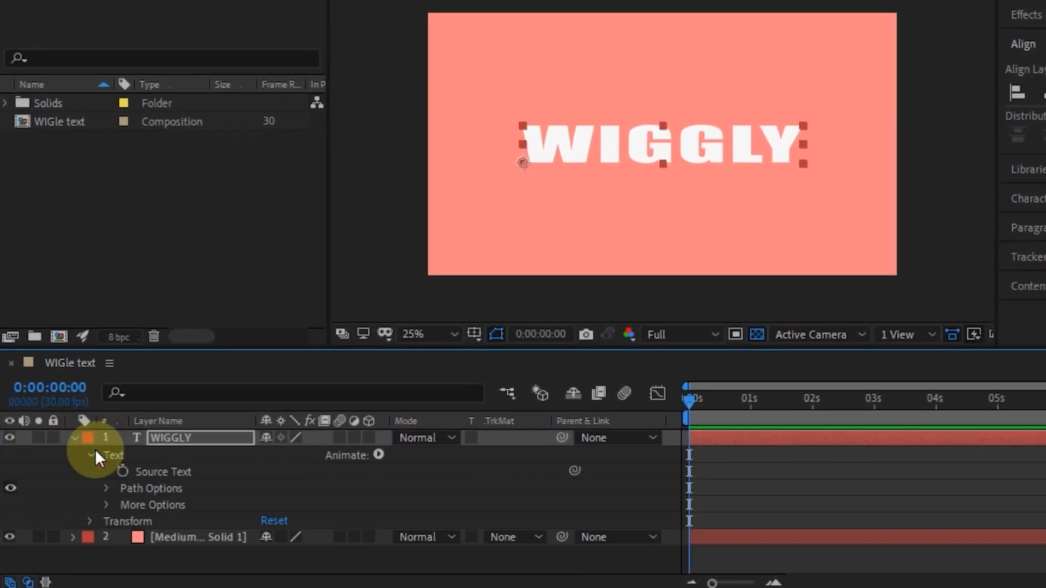
click(378, 455)
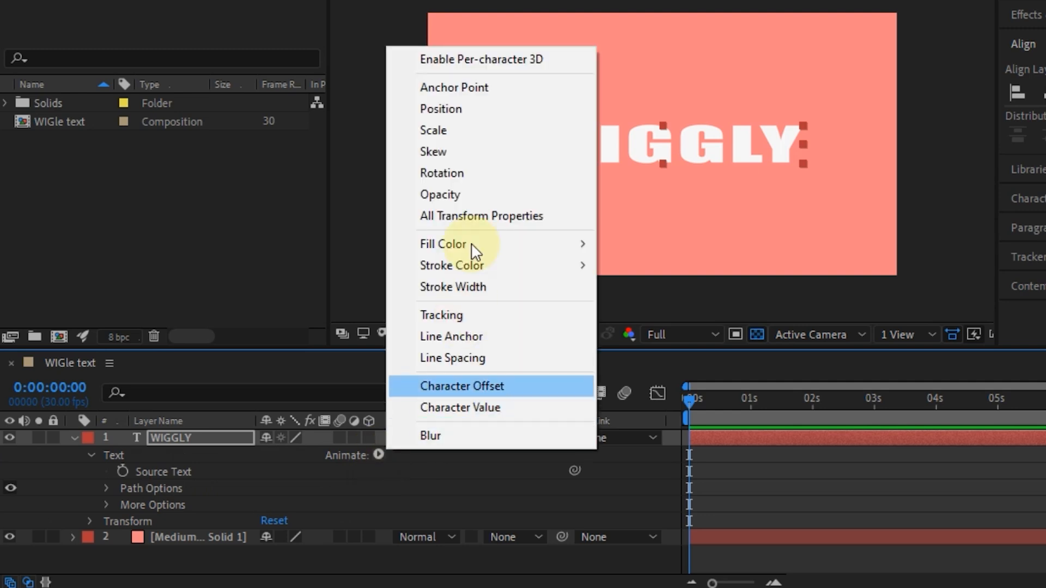
click(466, 110)
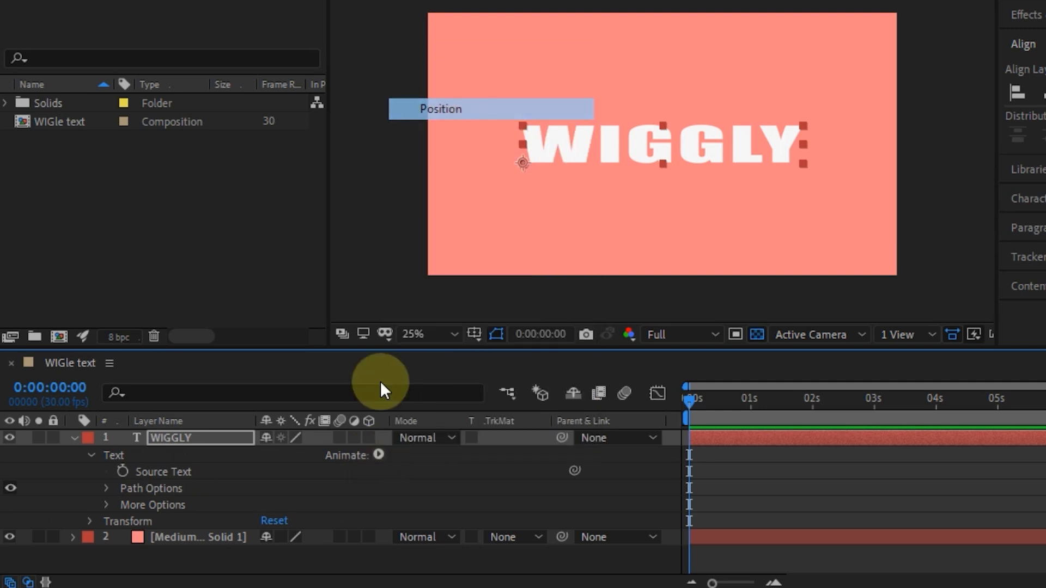
Step: Add Scale and Rotation properties to the WIGGLY layer's text animator
click(385, 454)
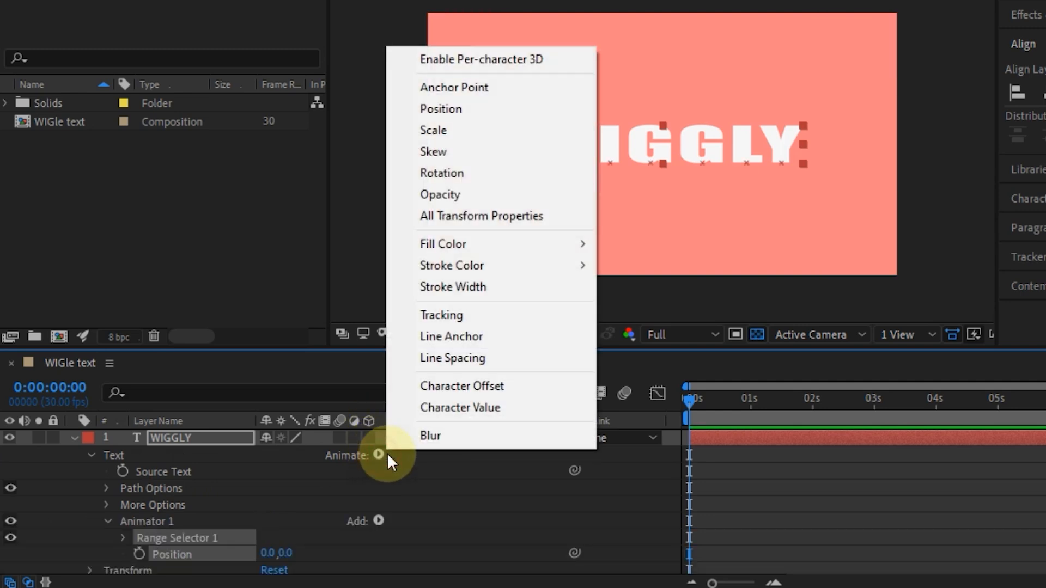
click(489, 143)
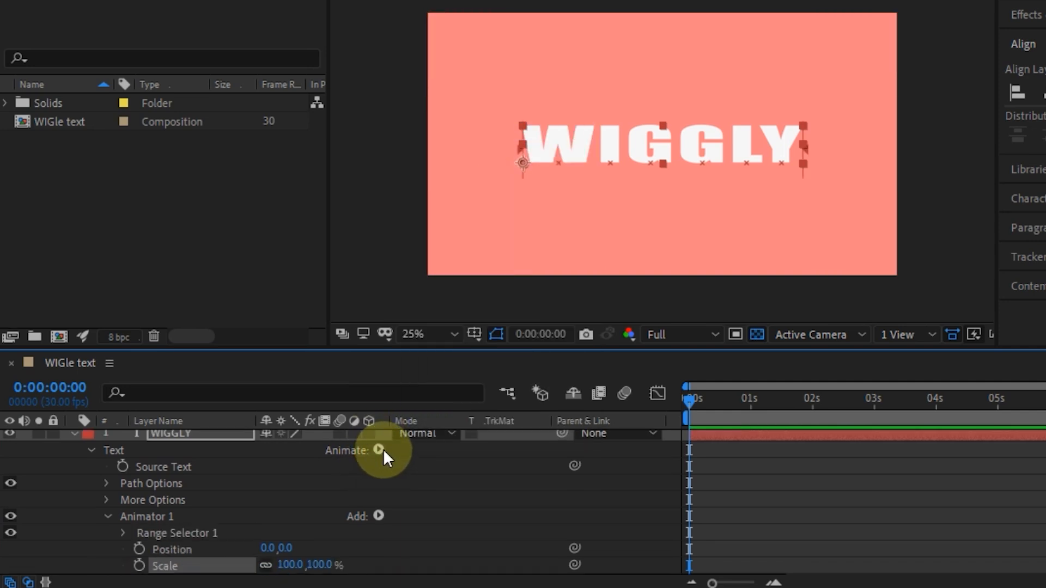
click(382, 450)
click(463, 173)
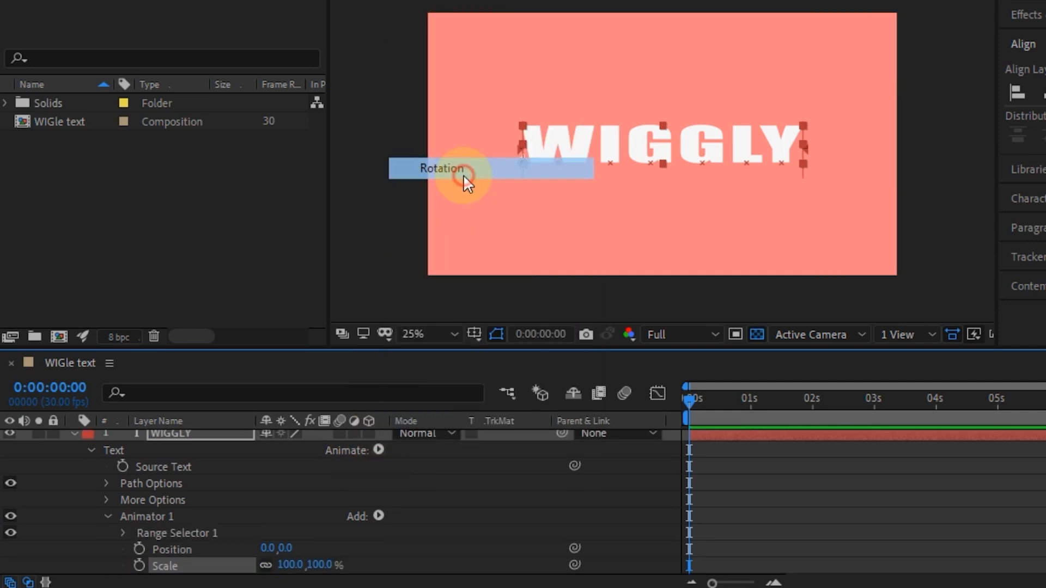
Step: Add a Wiggly selector to Animator 1 of the WIGGLY layer
scroll(403, 499, down, 2)
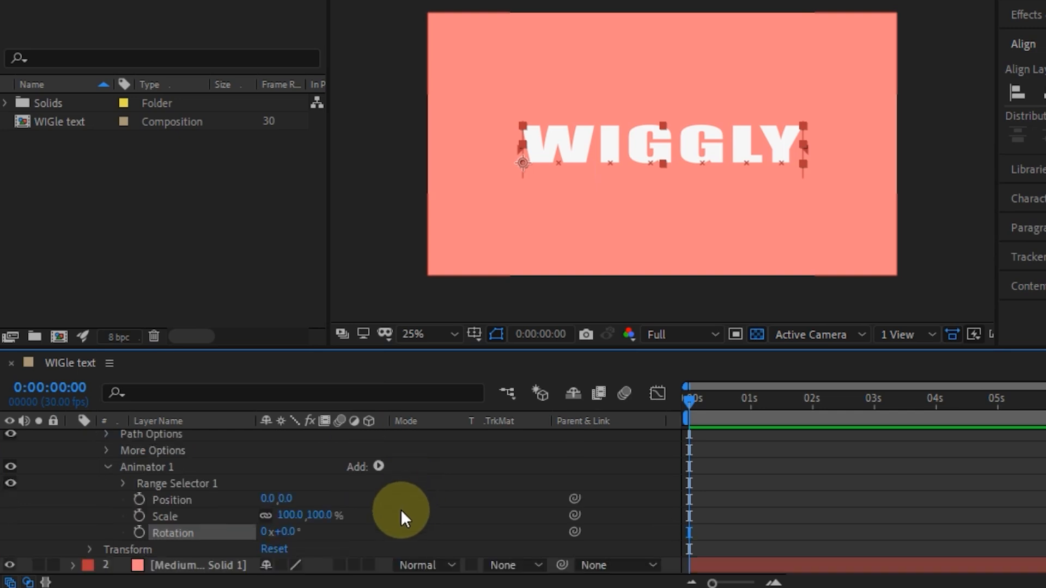
click(380, 467)
click(409, 496)
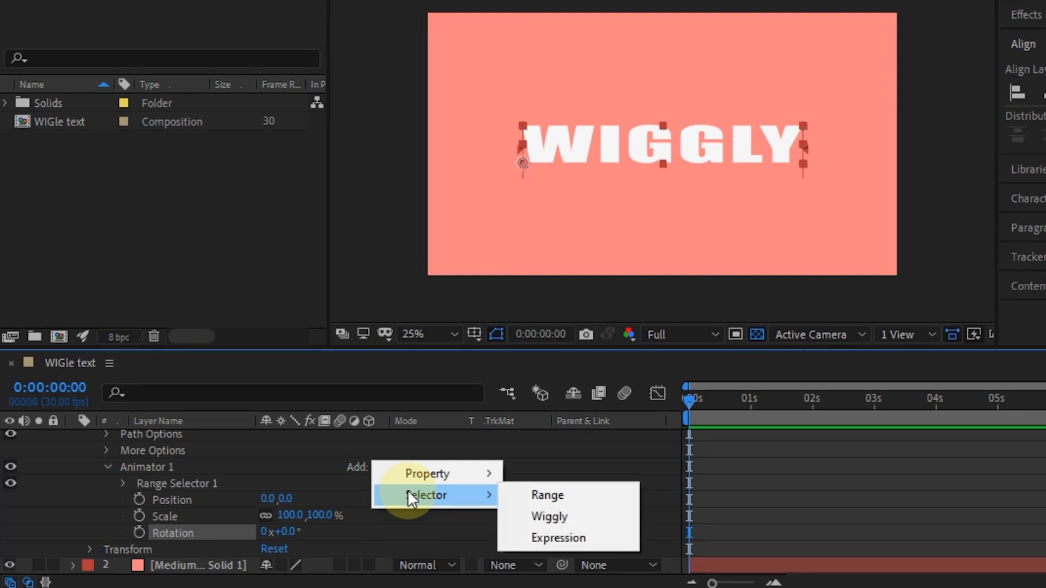
click(558, 515)
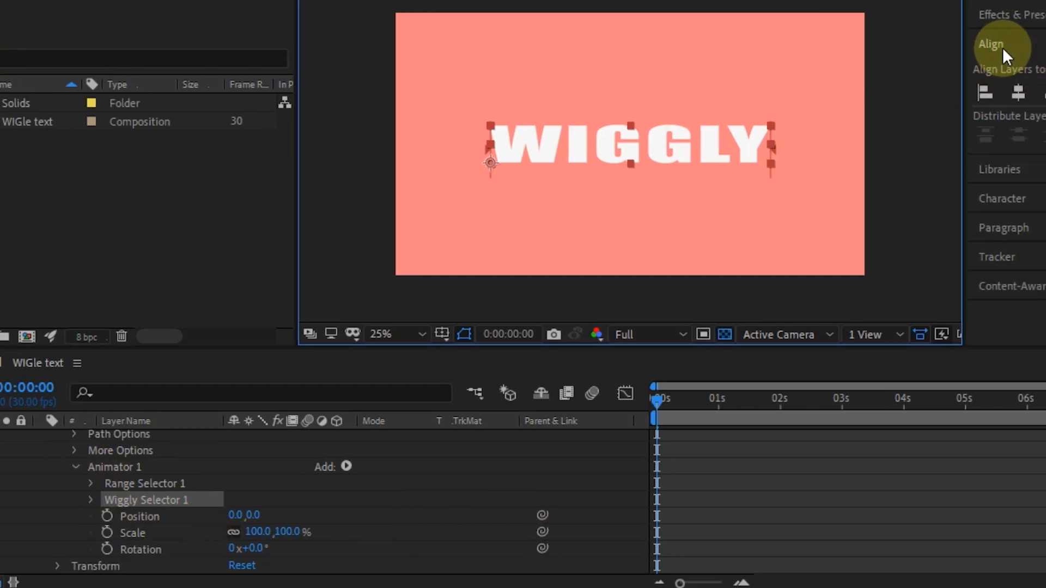
Step: Set the WIGGLY text's horizontal character scale to 207% and centre the layer horizontally in the composition
click(945, 227)
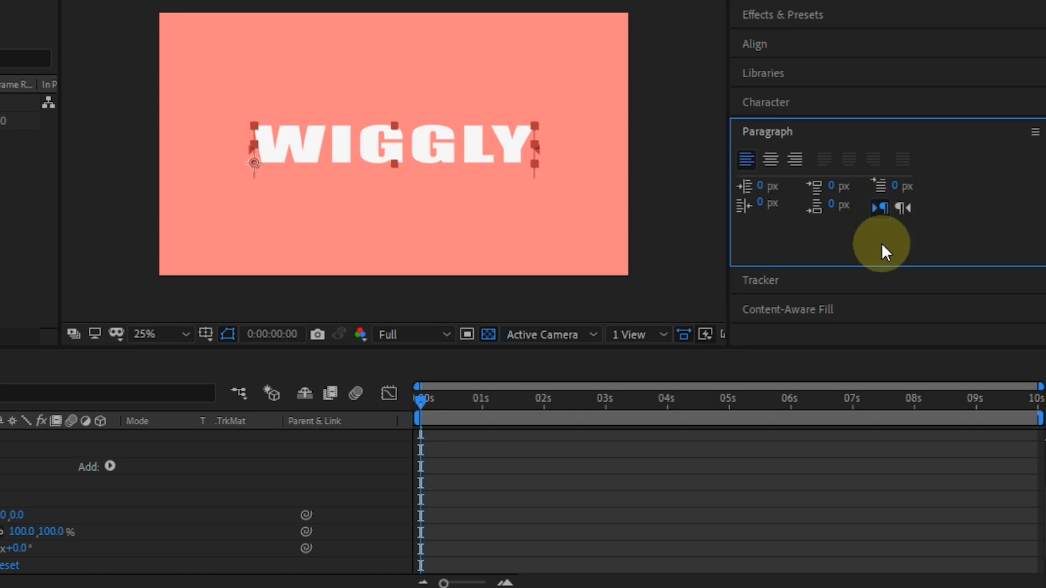
click(773, 99)
click(879, 265)
text(207)
key(Return)
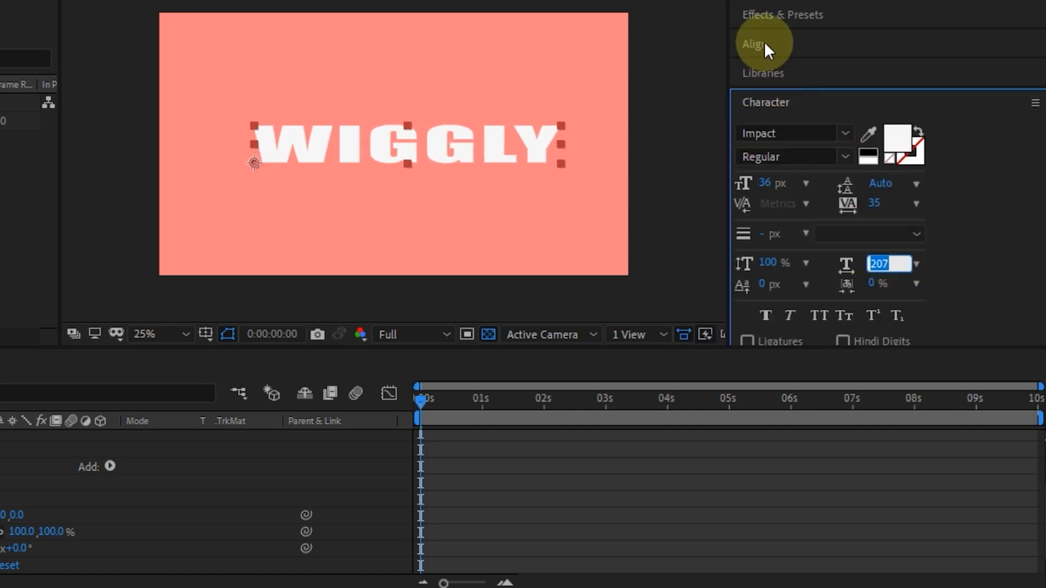
click(765, 44)
click(782, 92)
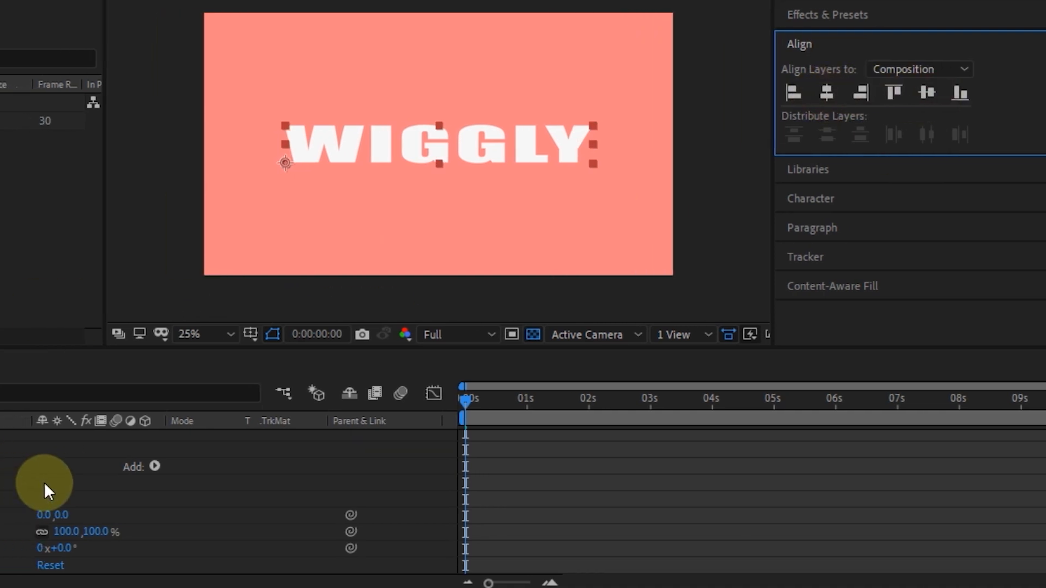
Step: Set Animator 1's vertical position to 12 and its linked scale to 115%
click(104, 517)
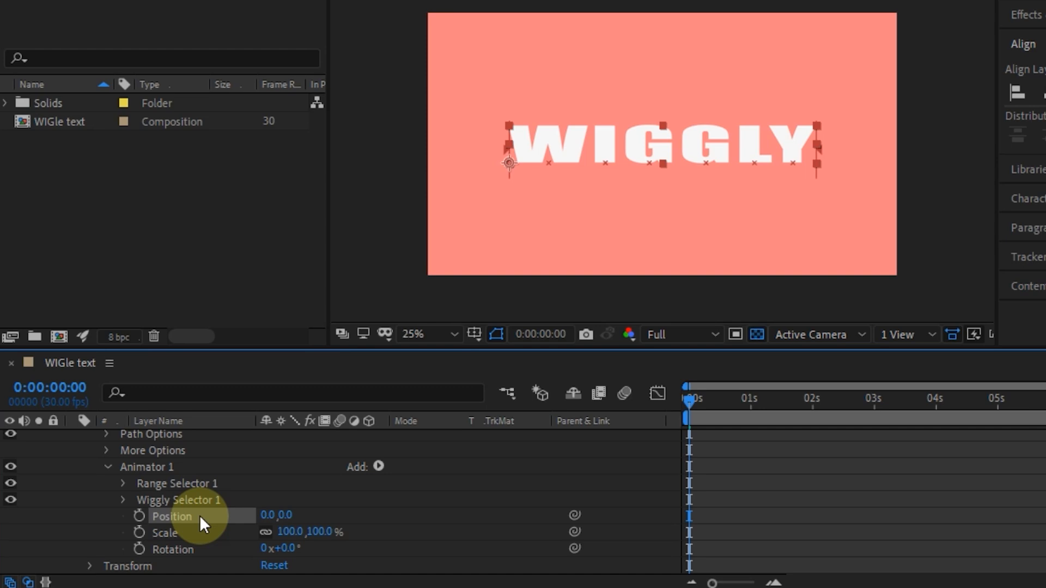
click(289, 515)
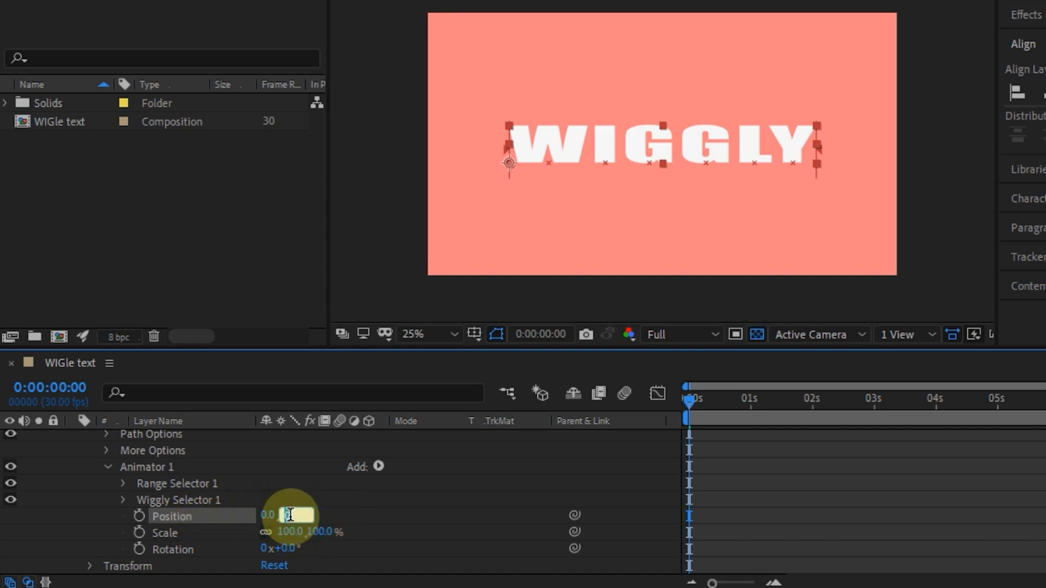
text(12)
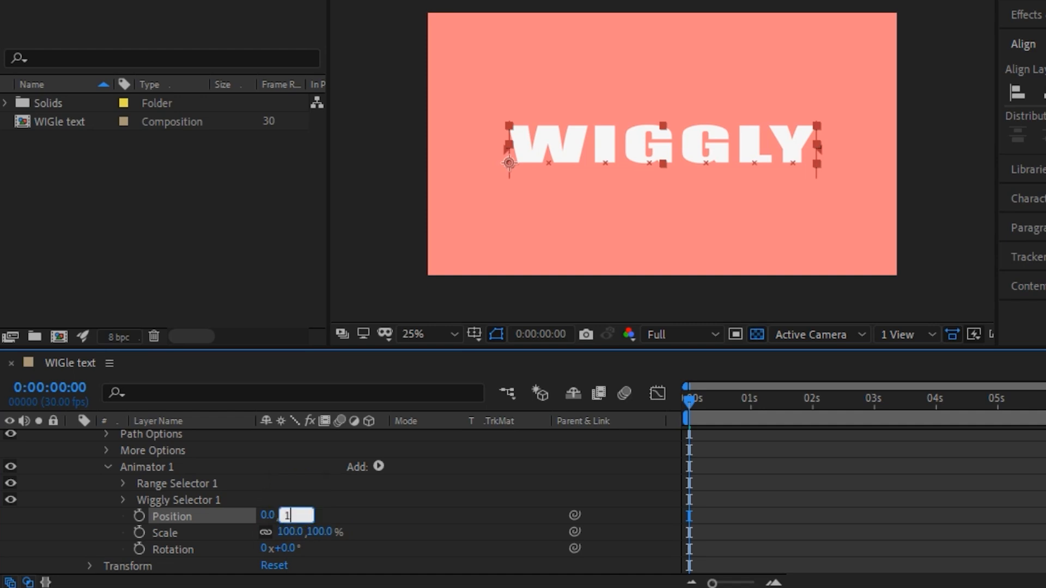
click(323, 532)
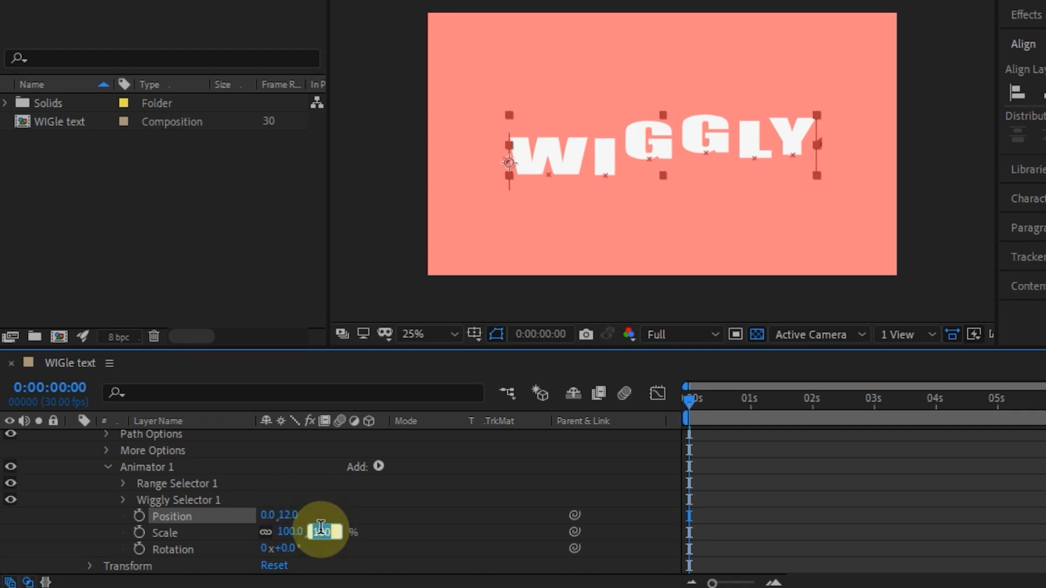
text(115)
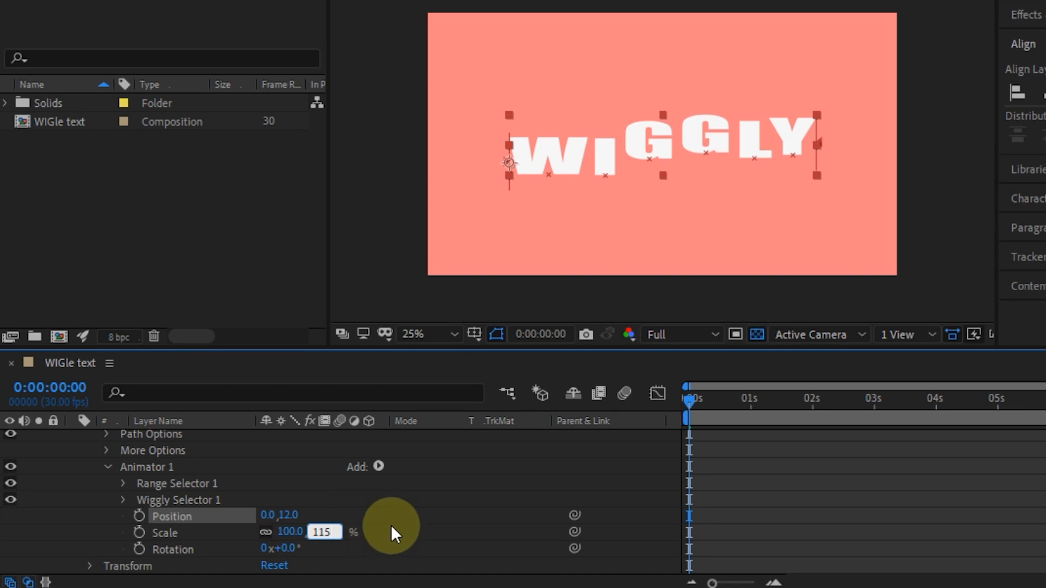
click(377, 526)
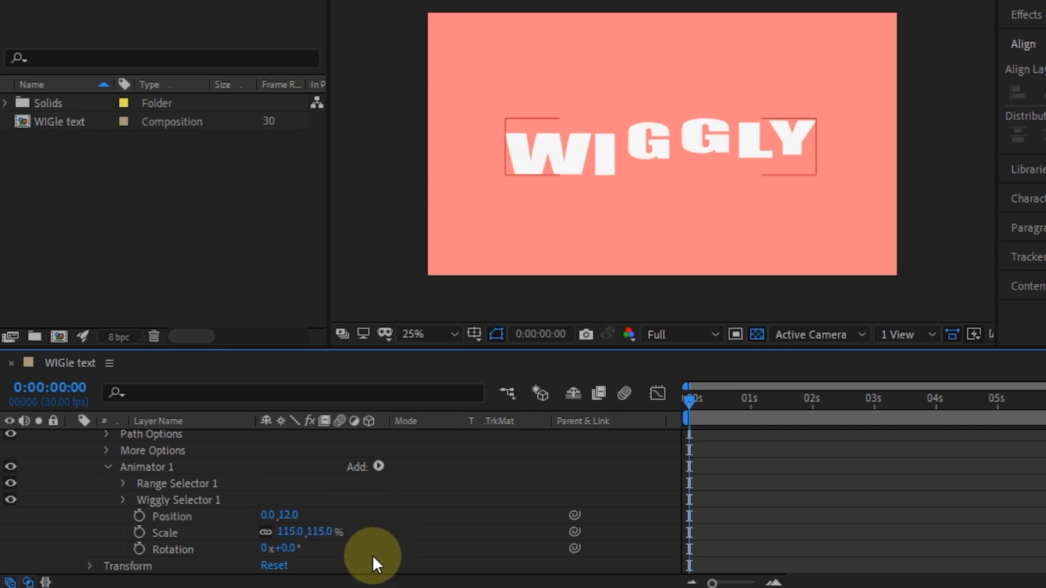
Step: Set Animator 1's rotation to 5 degrees
click(293, 551)
text(5)
click(335, 544)
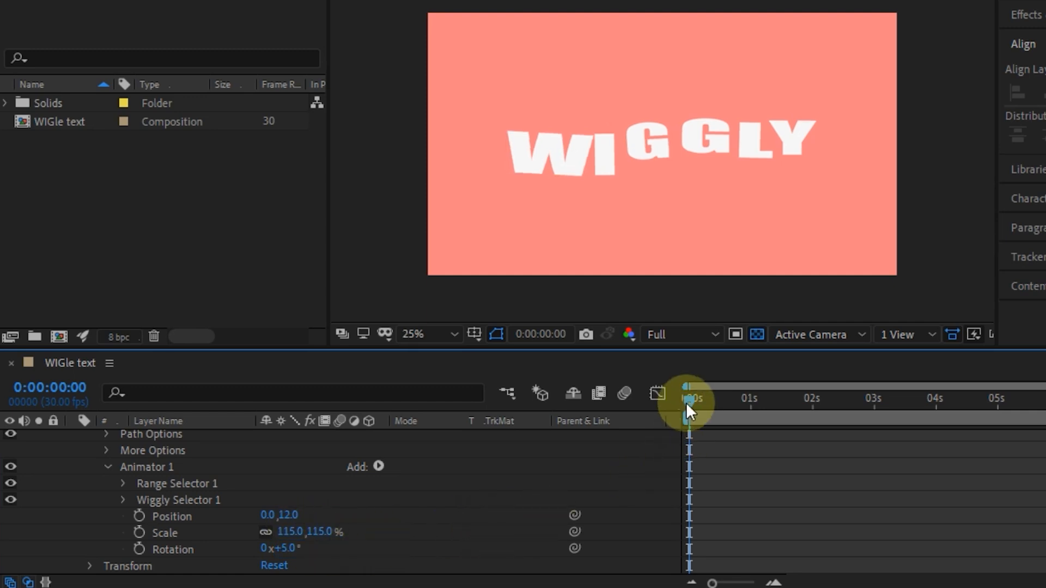
Step: Set Animator 1's vertical position to 9 and scrub the first second of the timeline to check the wiggle
drag(699, 398, 765, 398)
click(289, 514)
text(9)
click(507, 494)
mouse_move(756, 398)
mouse_down()
mouse_move(703, 401)
mouse_move(743, 401)
mouse_up()
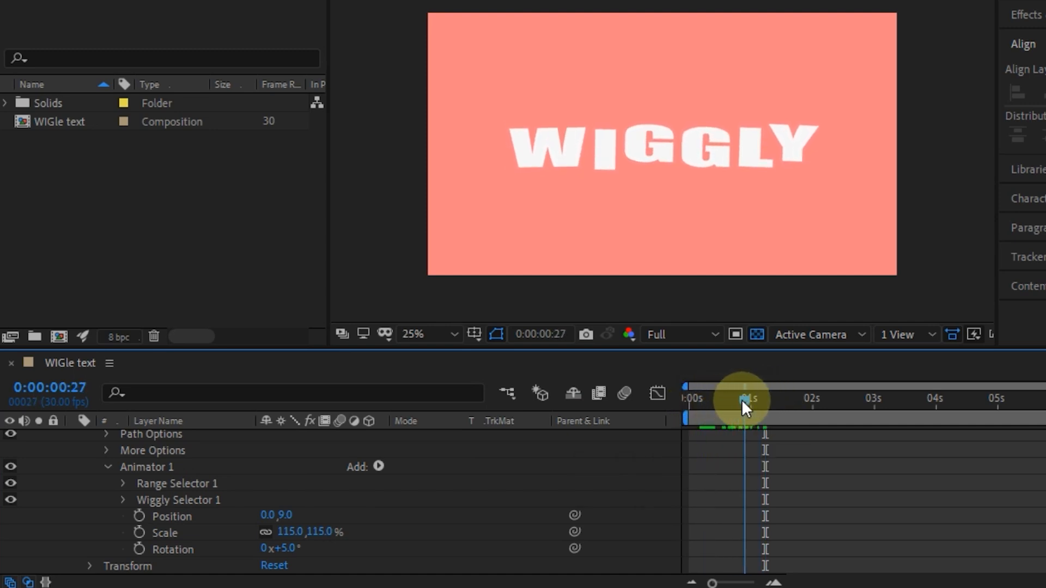
Step: Duplicate the WIGGLY text layer twice
scroll(315, 515, up, 1)
scroll(314, 513, up, 1)
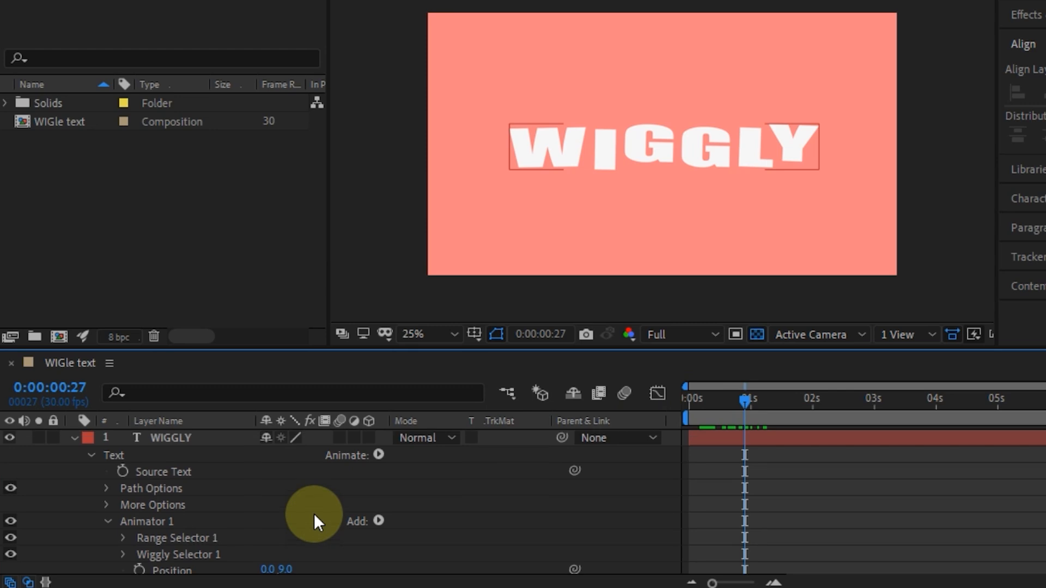
click(173, 439)
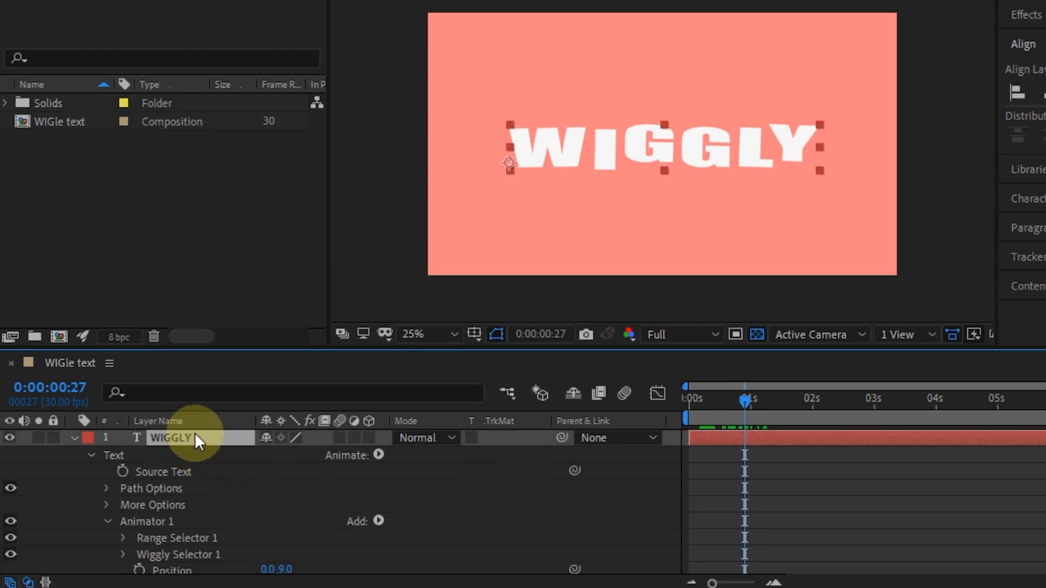
key(ctrl+d)
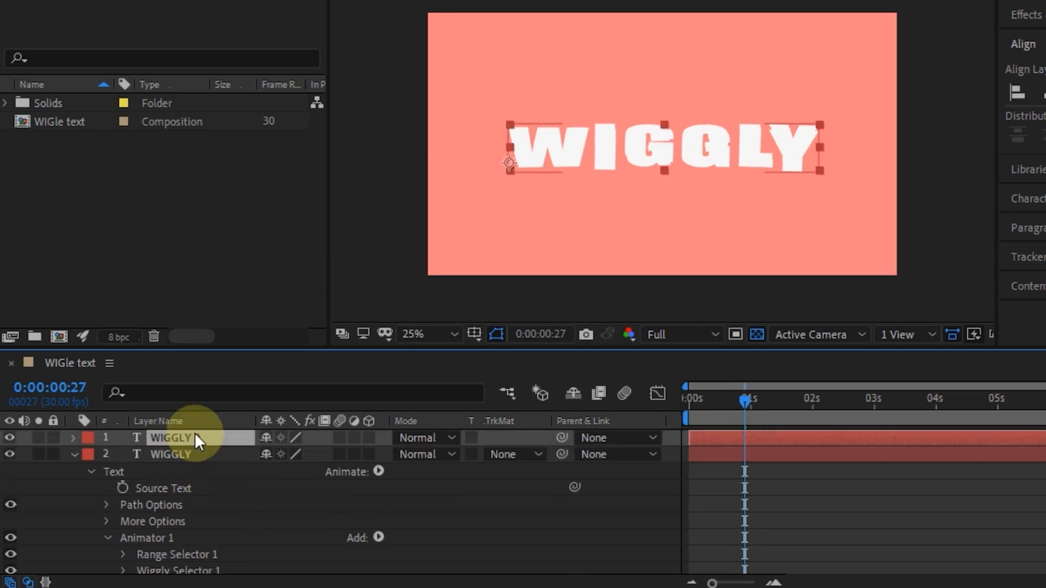
key(ctrl+d)
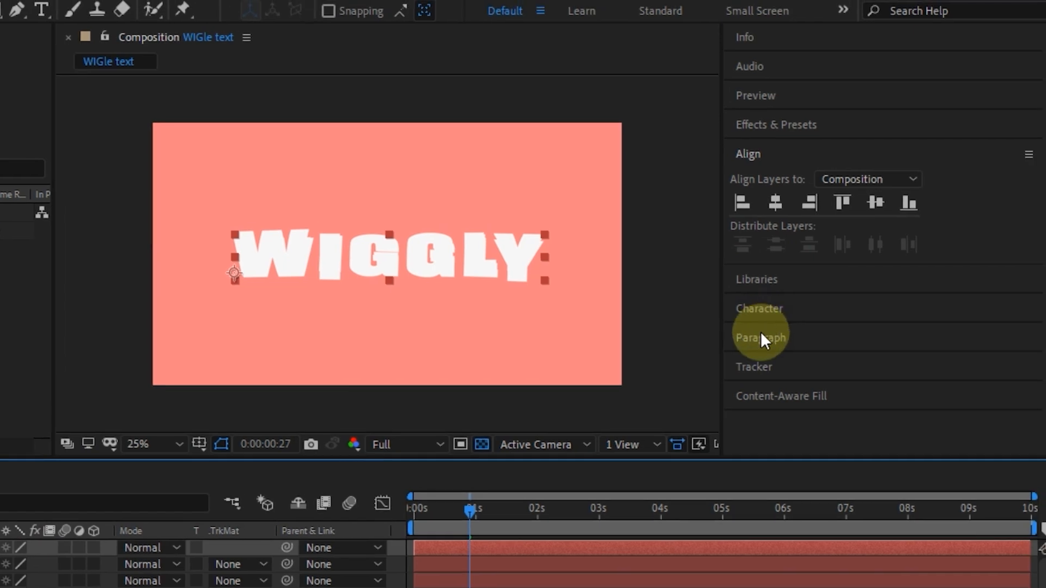
Step: Remove the fill from the topmost WIGGLY text copy and give it a bright yellow stroke
click(759, 309)
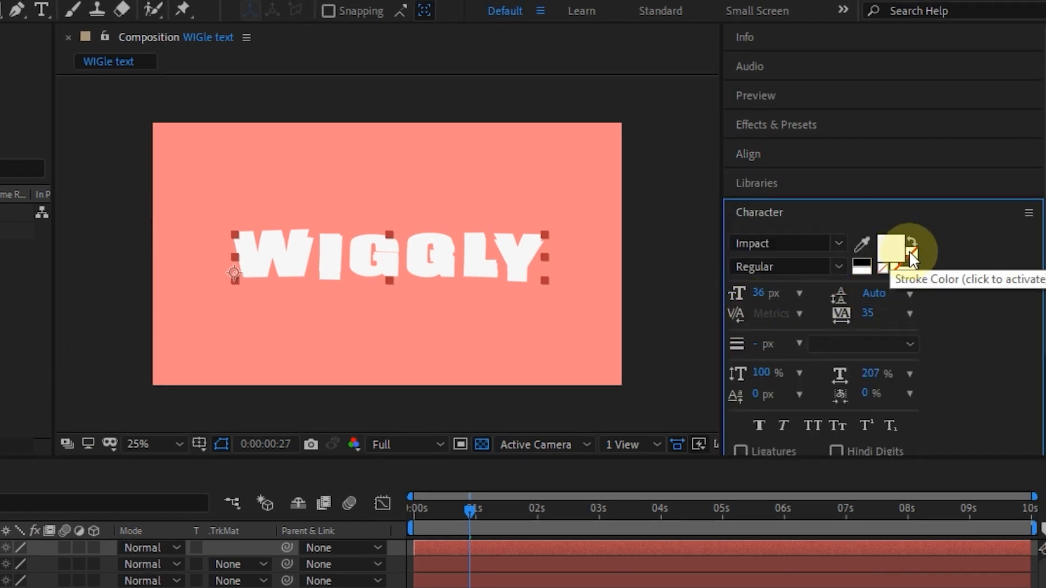
click(885, 269)
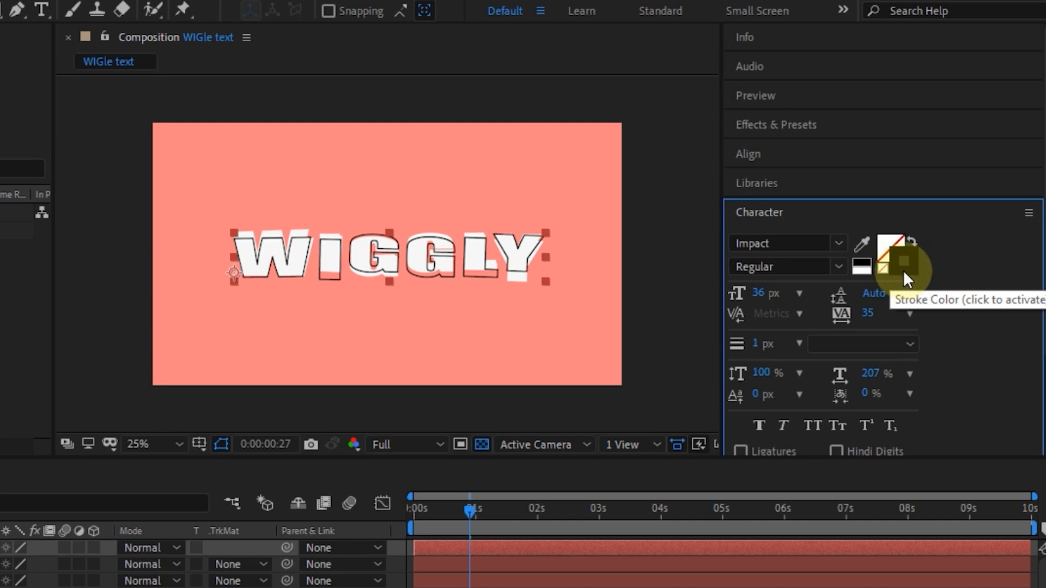
double_click(898, 269)
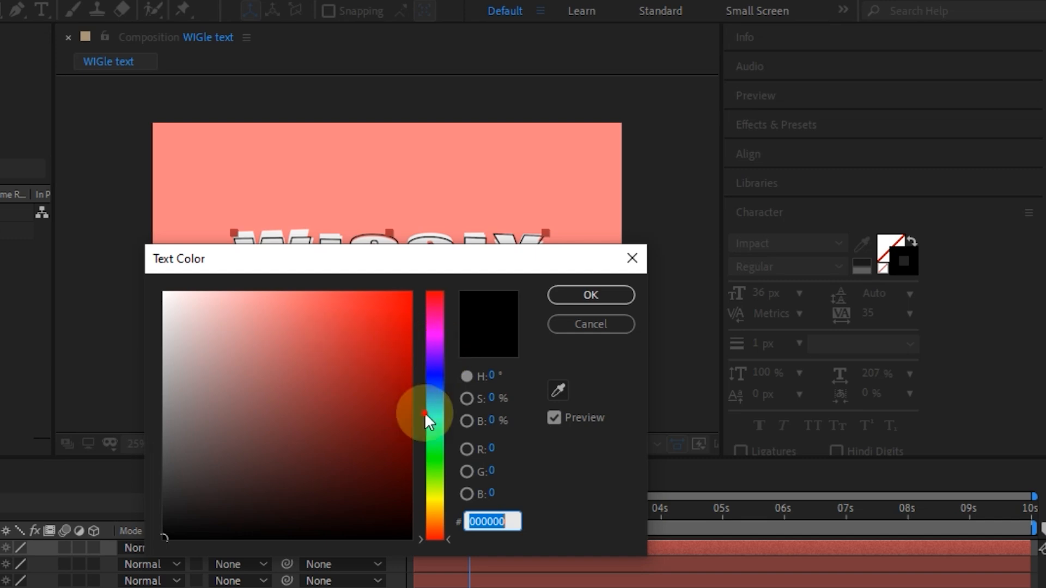
click(435, 498)
drag(399, 345, 407, 293)
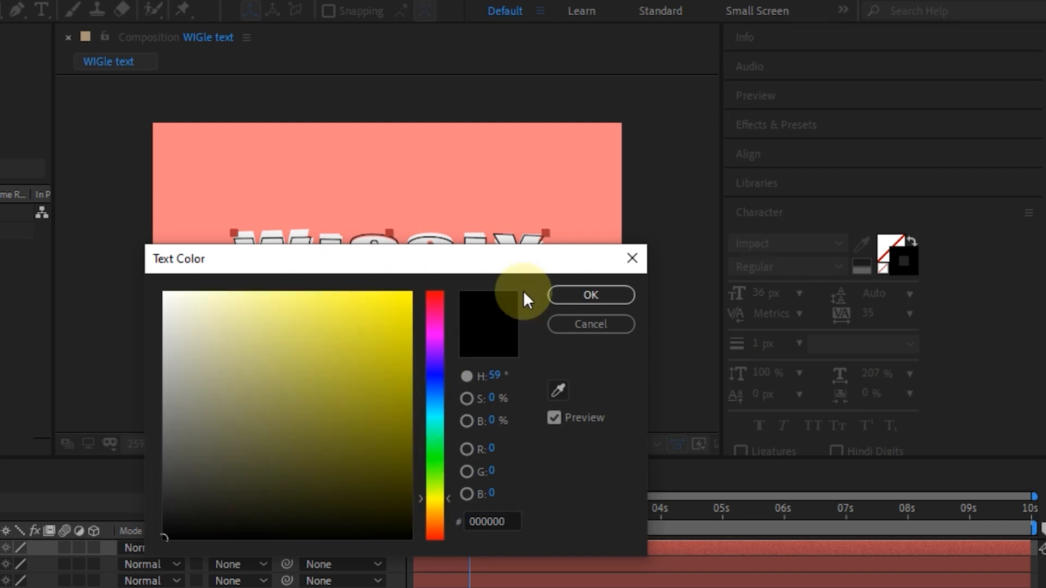
click(551, 297)
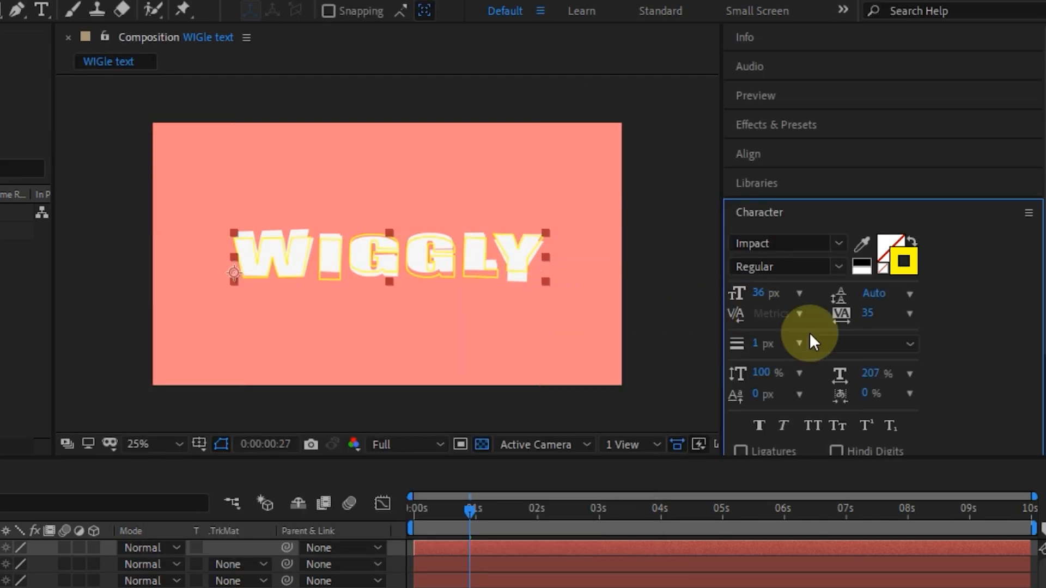
Step: Set the stroke width of the topmost WIGGLY text copy to 3 px
click(799, 344)
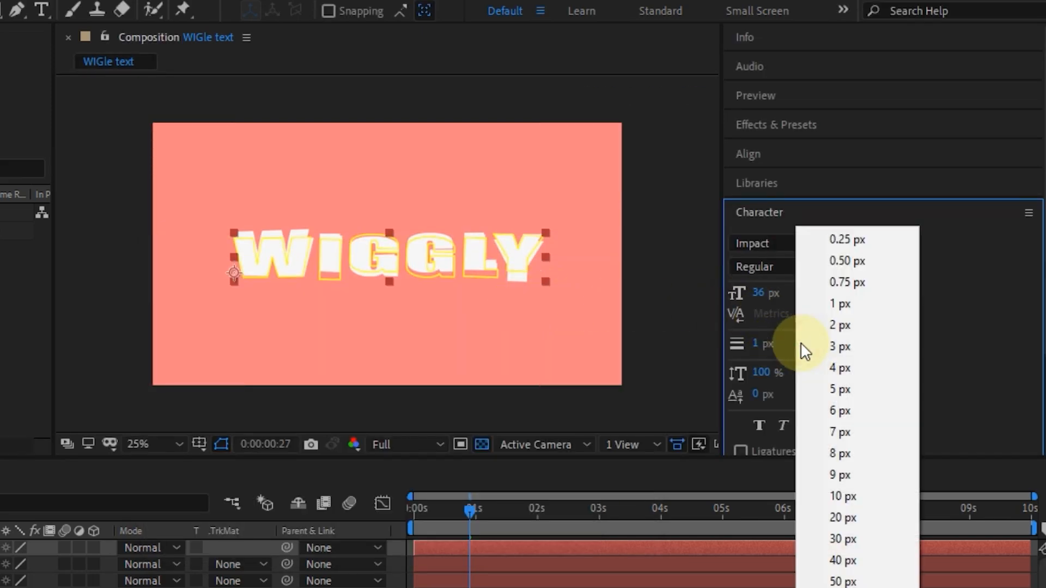
click(838, 381)
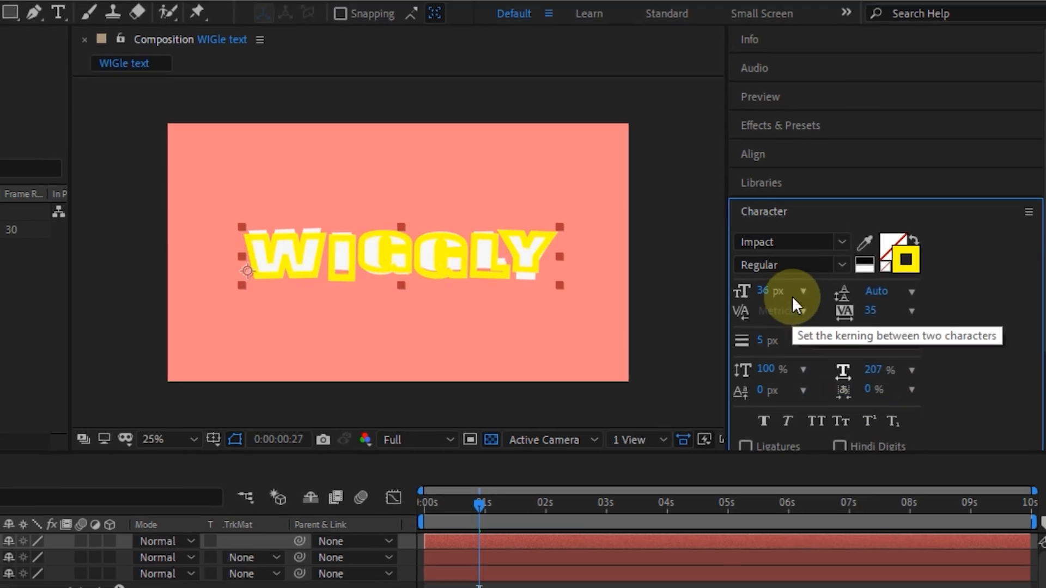
click(818, 330)
click(844, 354)
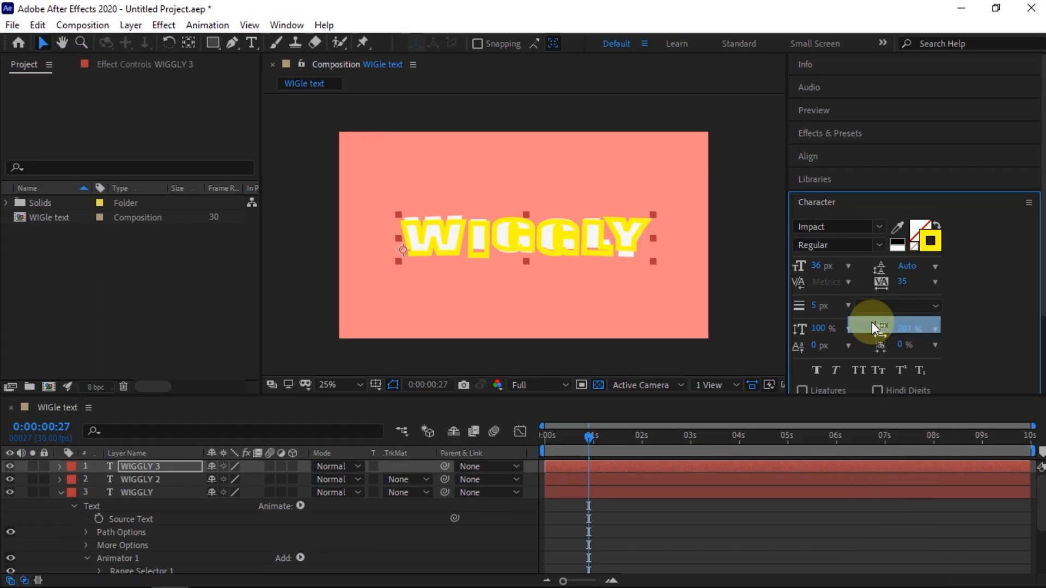
click(847, 305)
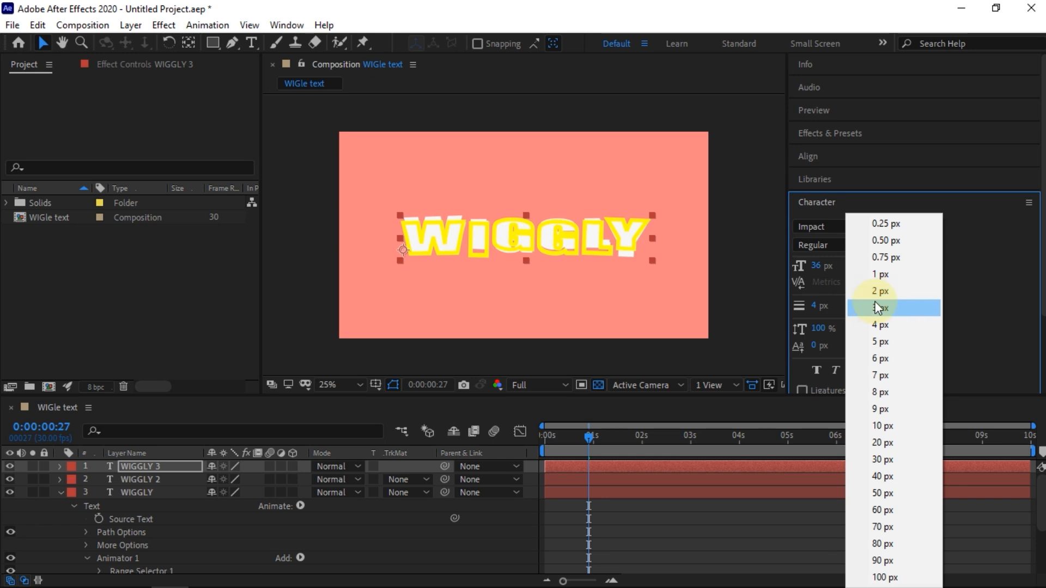
click(875, 303)
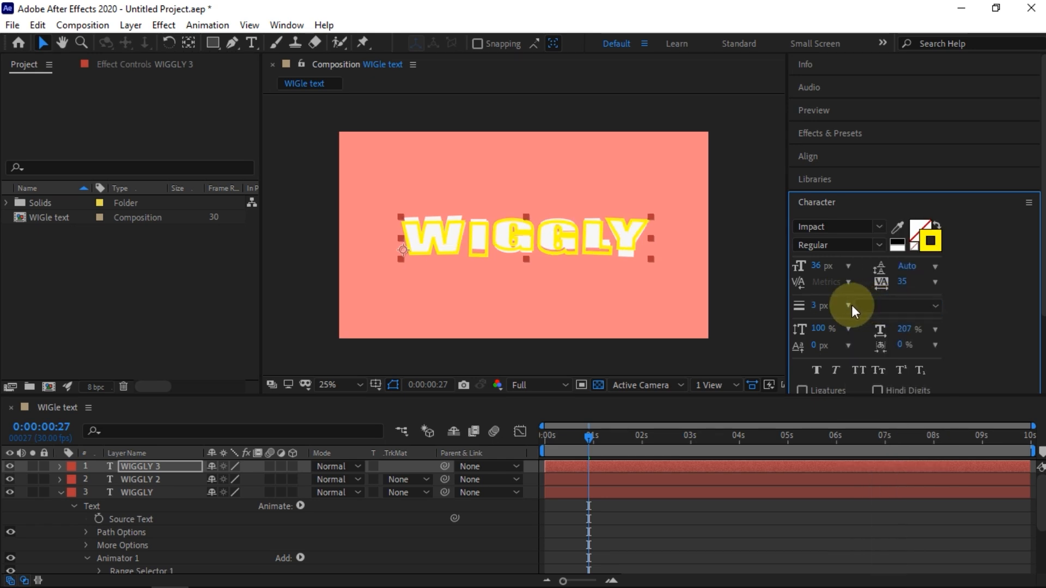
Step: Change the fill colour of the WIGGLY 2 text layer to bright red (FD0000)
click(144, 479)
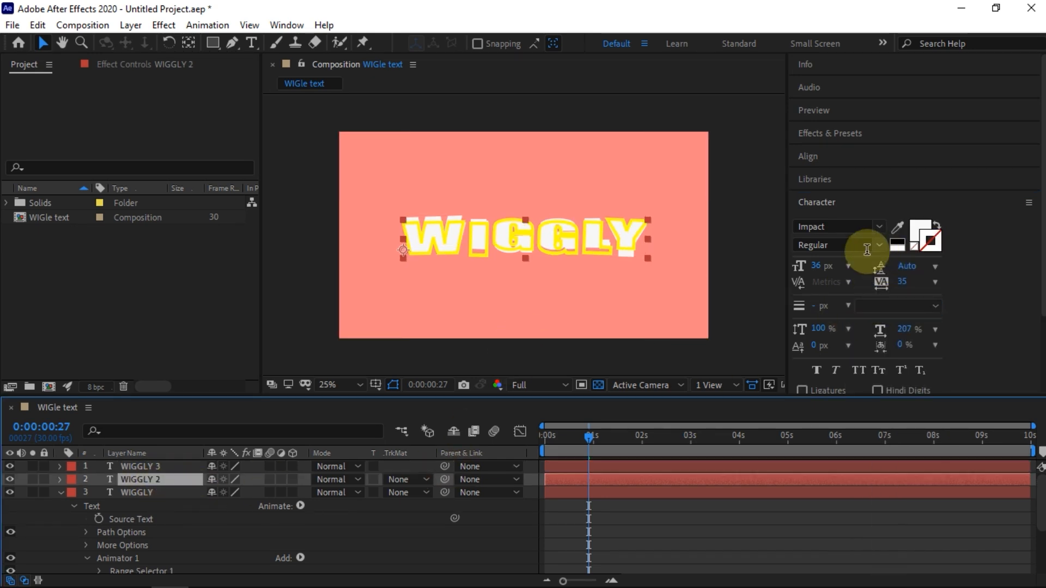
click(919, 231)
click(919, 231)
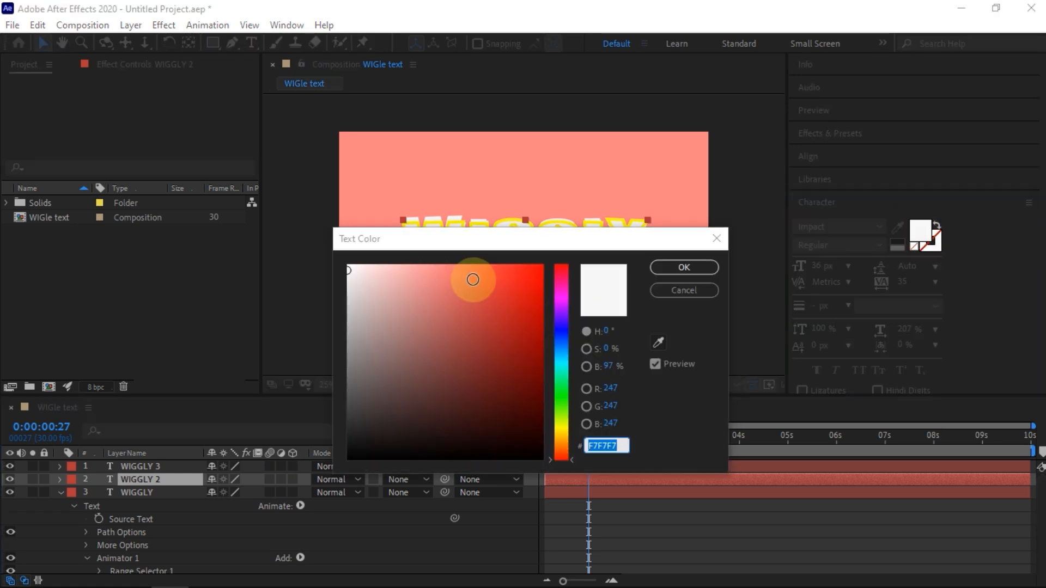
click(500, 272)
drag(625, 238, 793, 232)
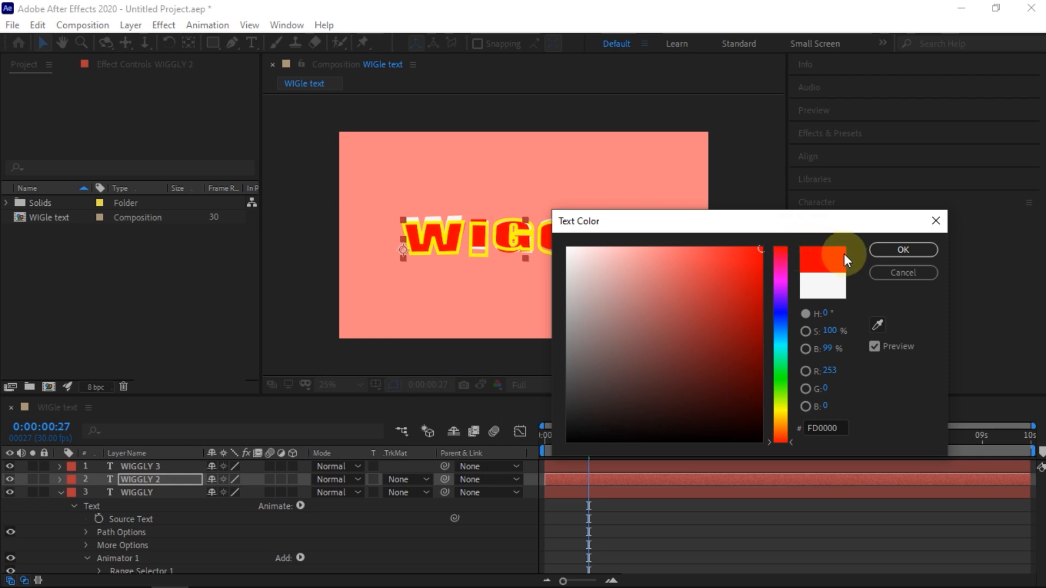
click(883, 254)
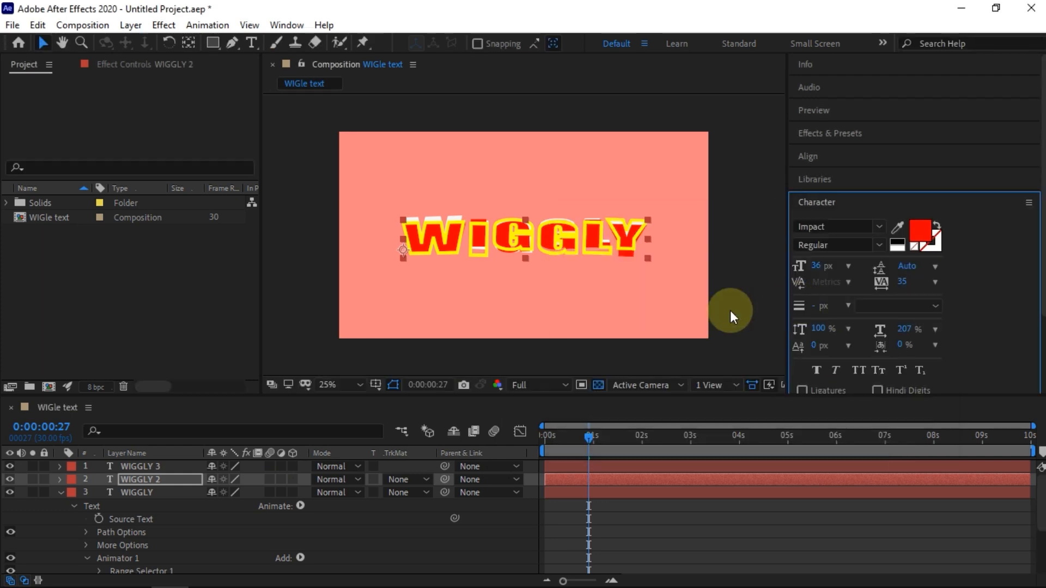
Step: Find the Roughen Edges effect and apply it to the yellow-outlined WIGGLY 3 layer
click(183, 493)
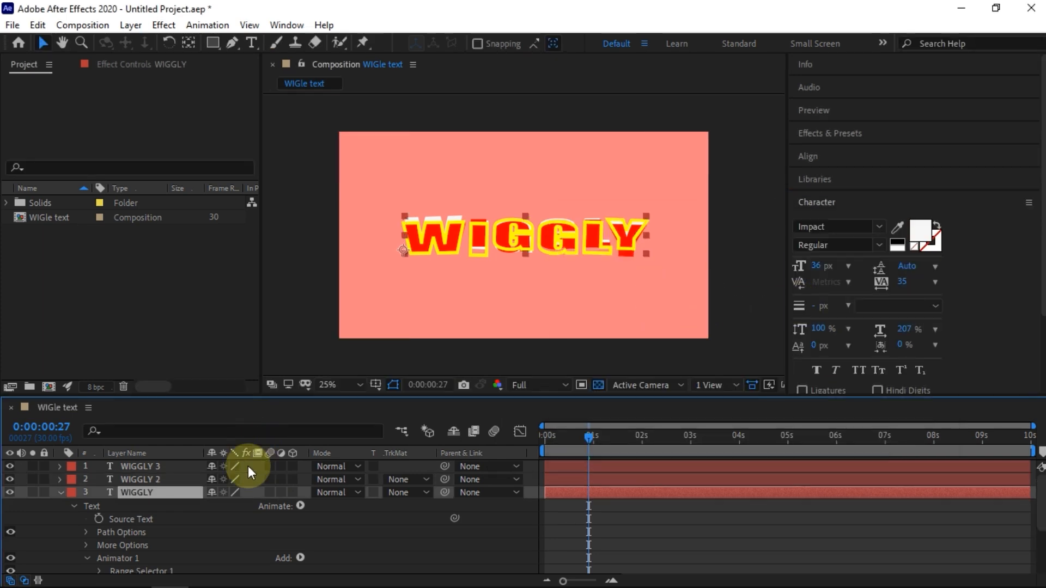
click(178, 468)
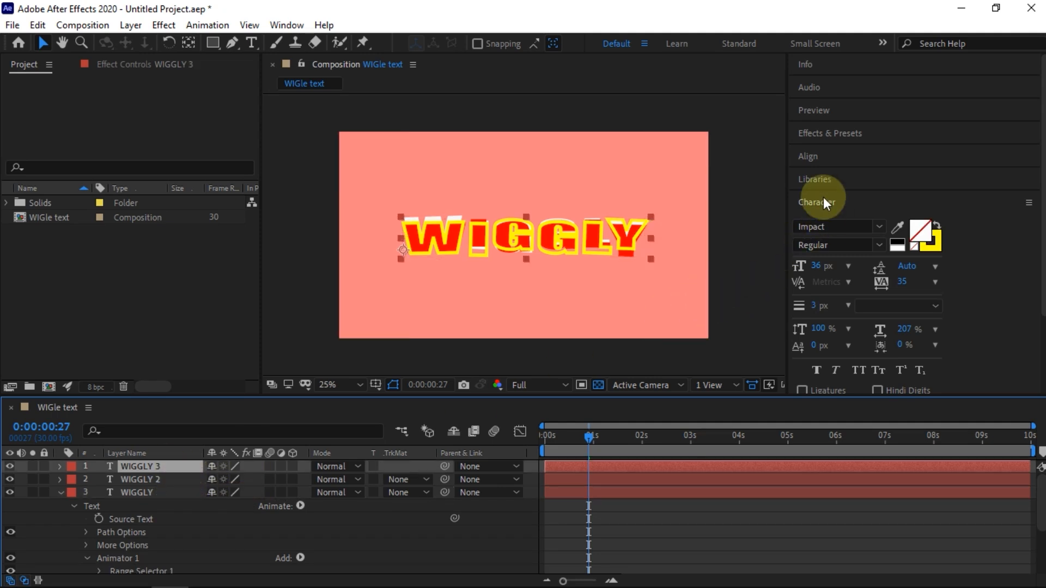
click(826, 133)
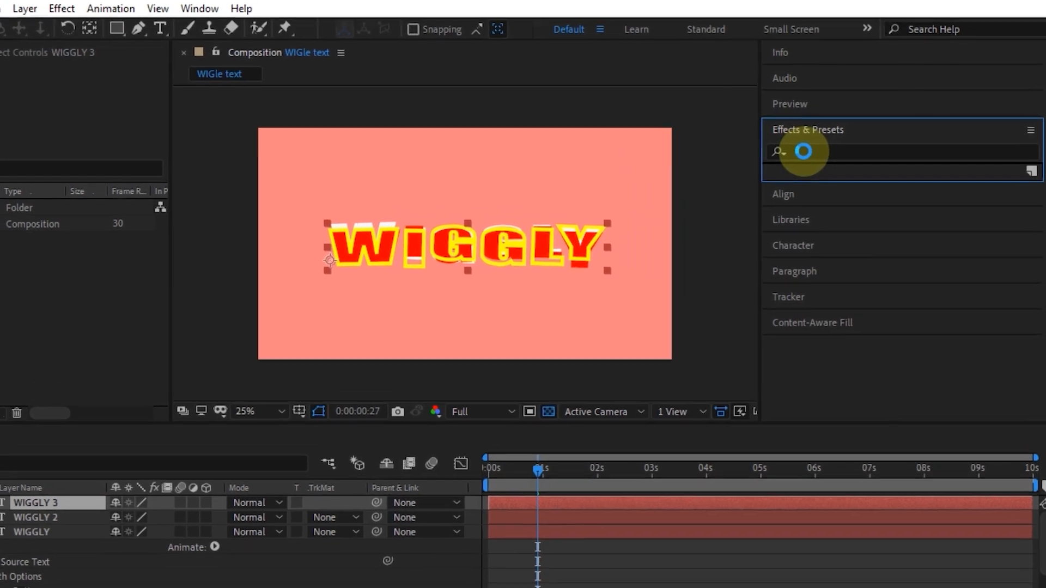
click(803, 151)
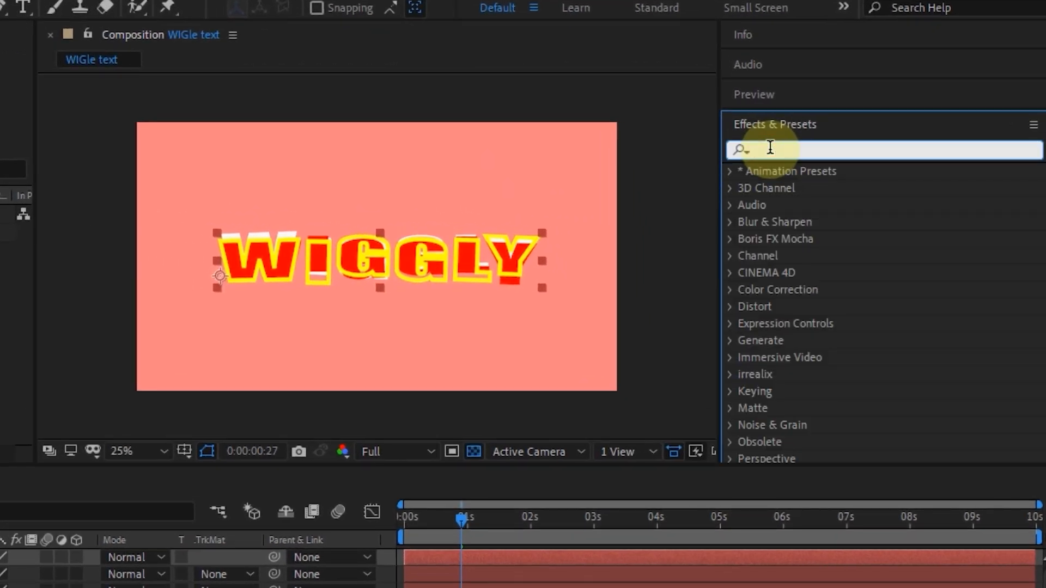
text(ra)
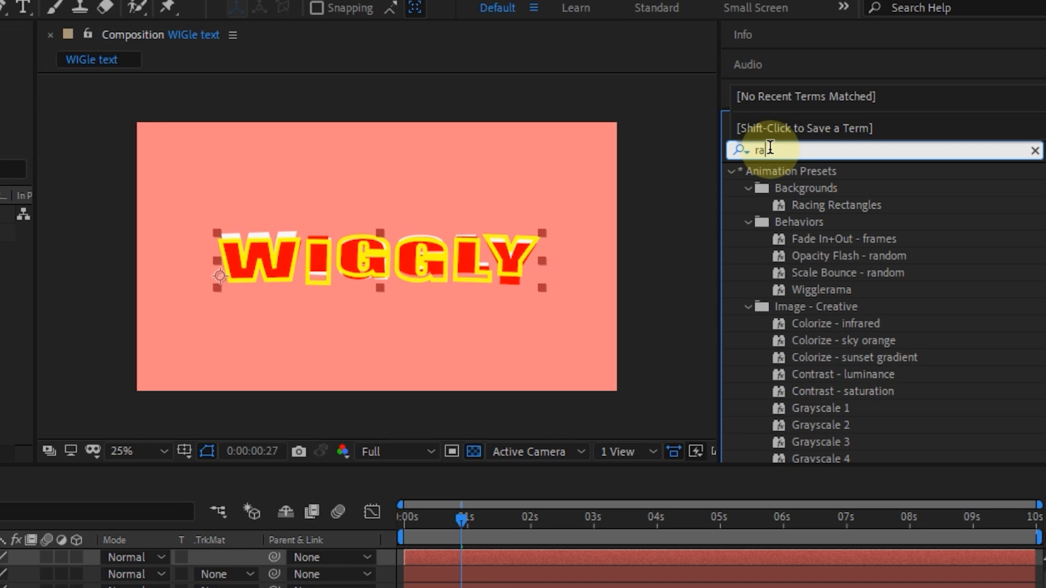
key(BackSpace)
text(ou)
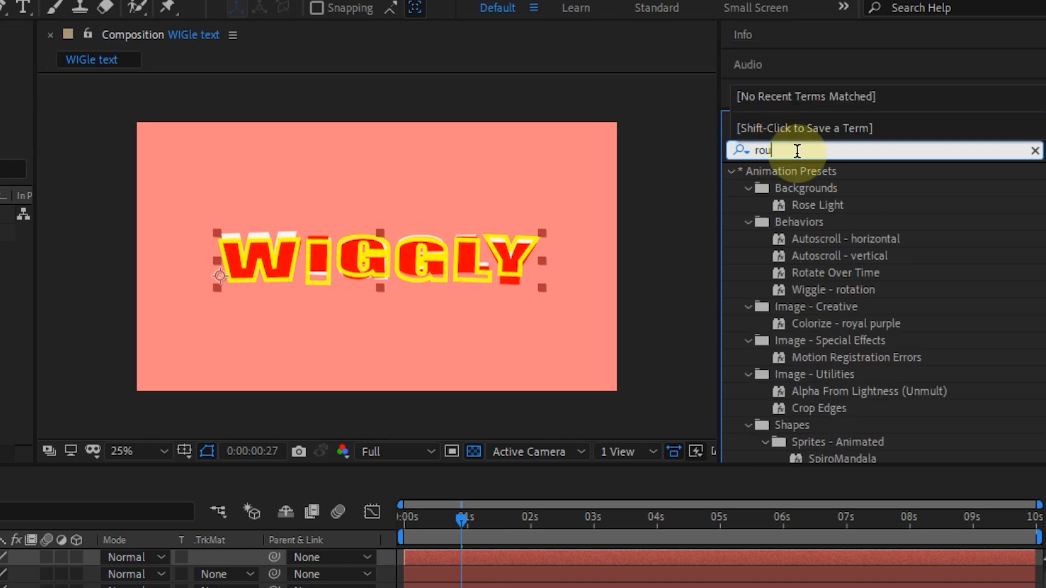
text(h)
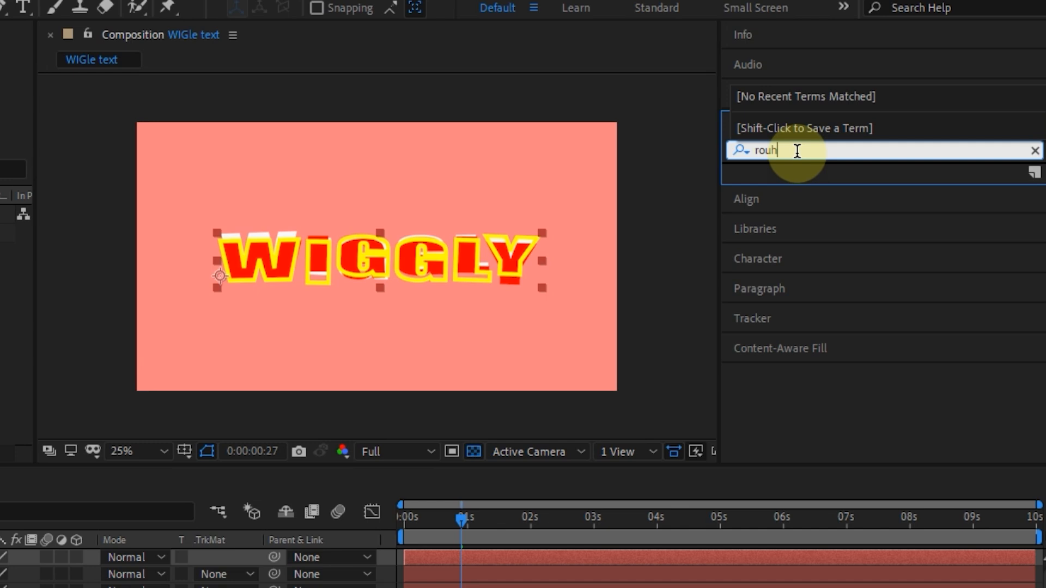
key(BackSpace)
text(g)
click(821, 191)
drag(926, 155, 2, 516)
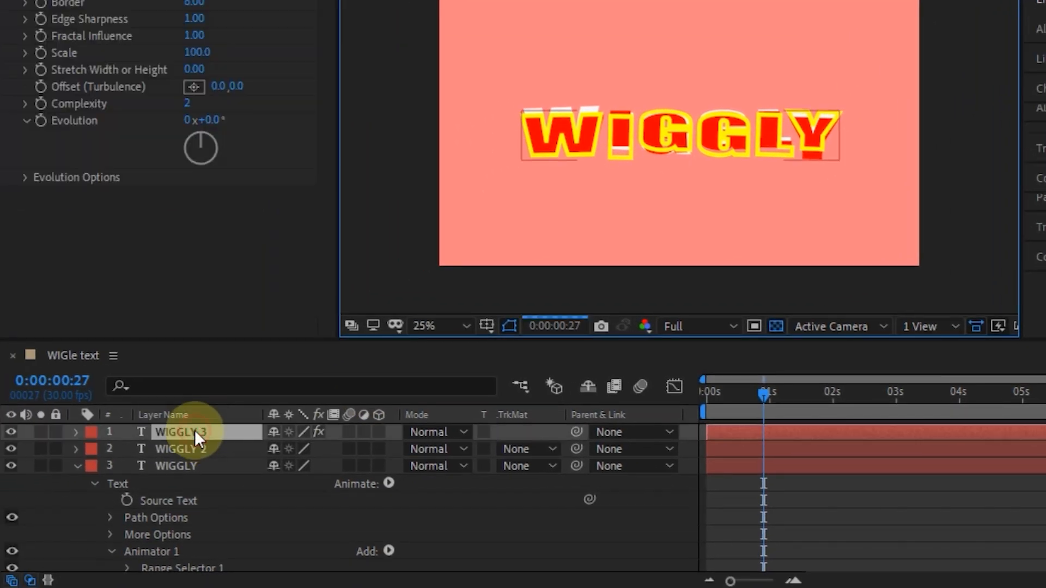
Step: Set the Roughen Edges border to 12 and complexity to 8 on WIGGLY 3, and preview the animation
click(78, 434)
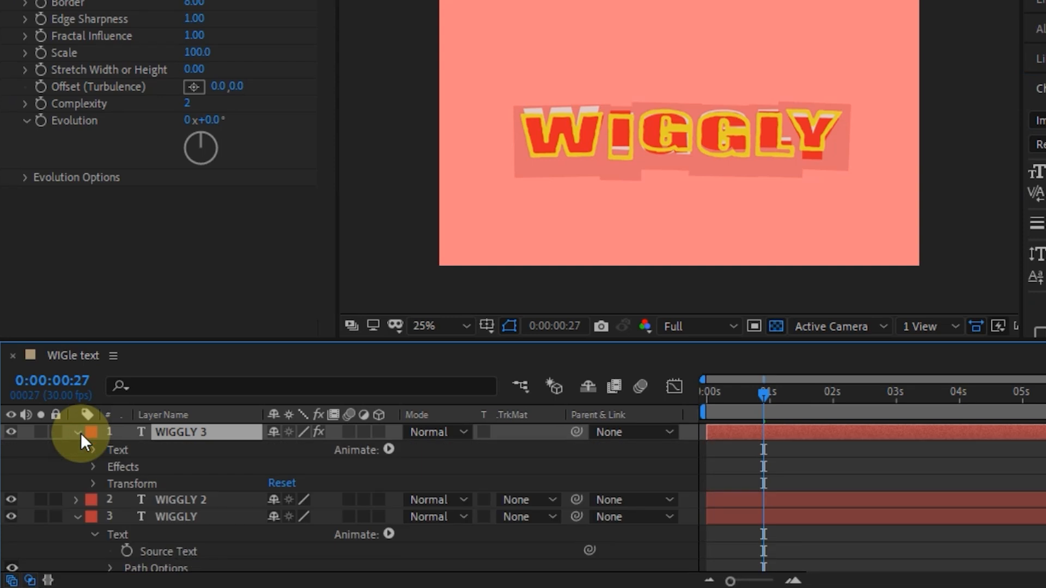
click(80, 433)
click(201, 426)
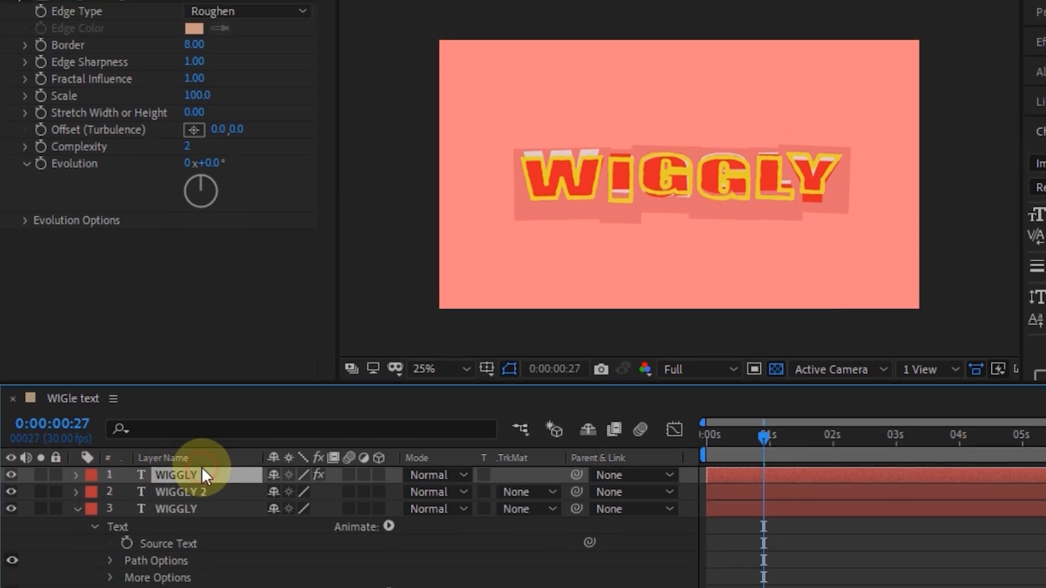
click(188, 42)
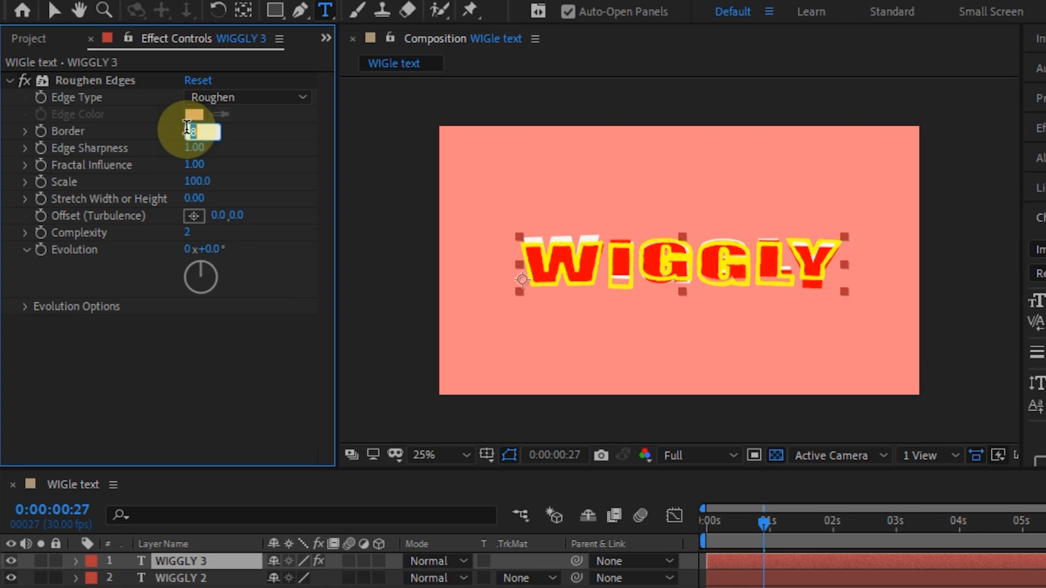
text(12)
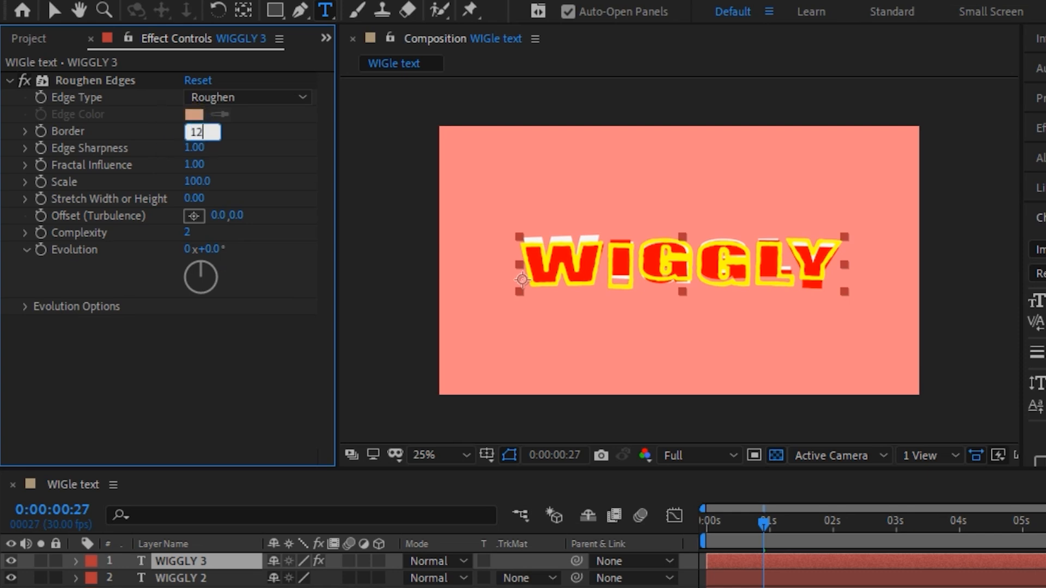
click(214, 350)
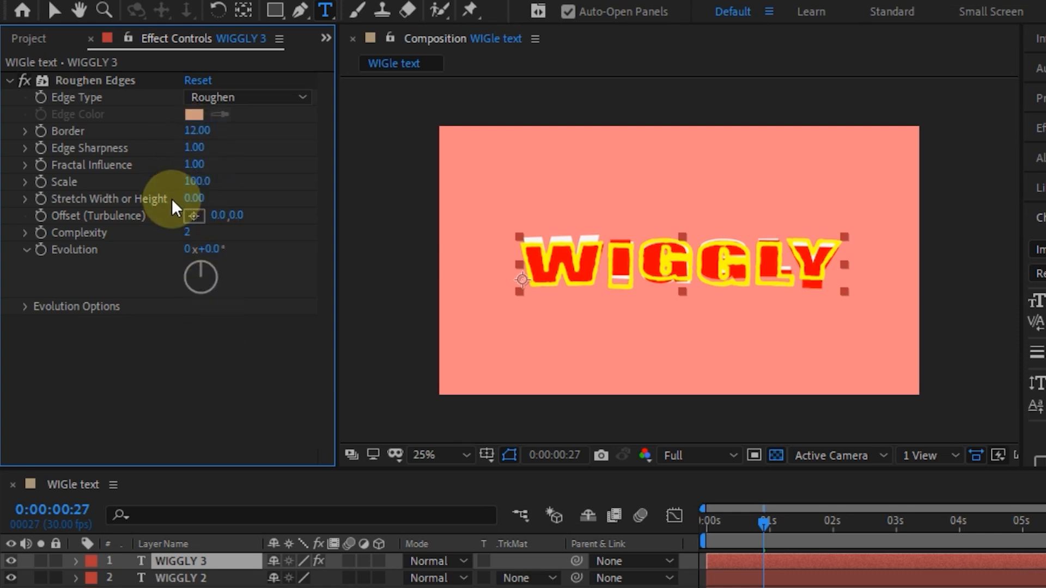
click(187, 231)
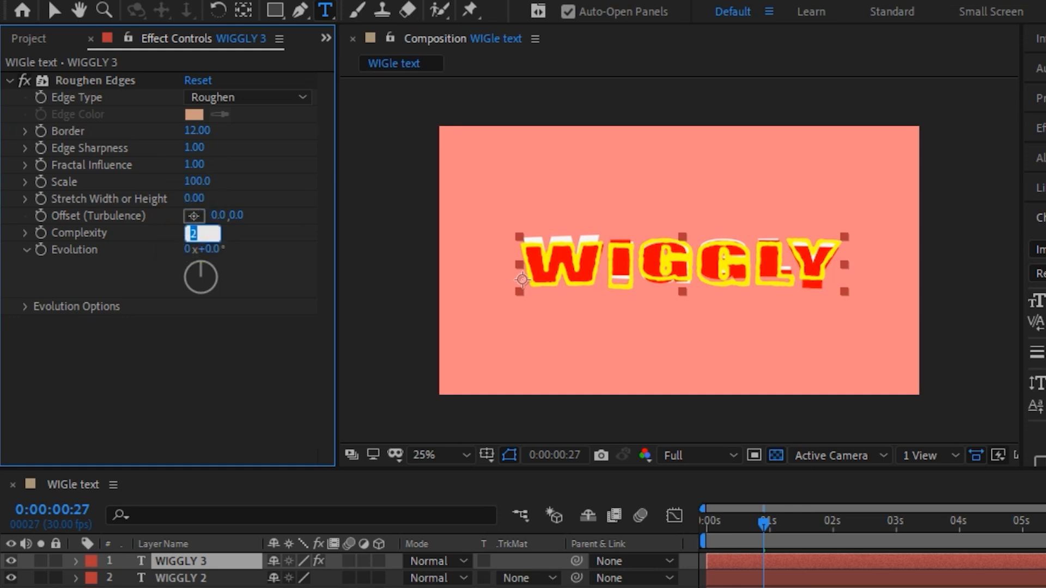
click(182, 358)
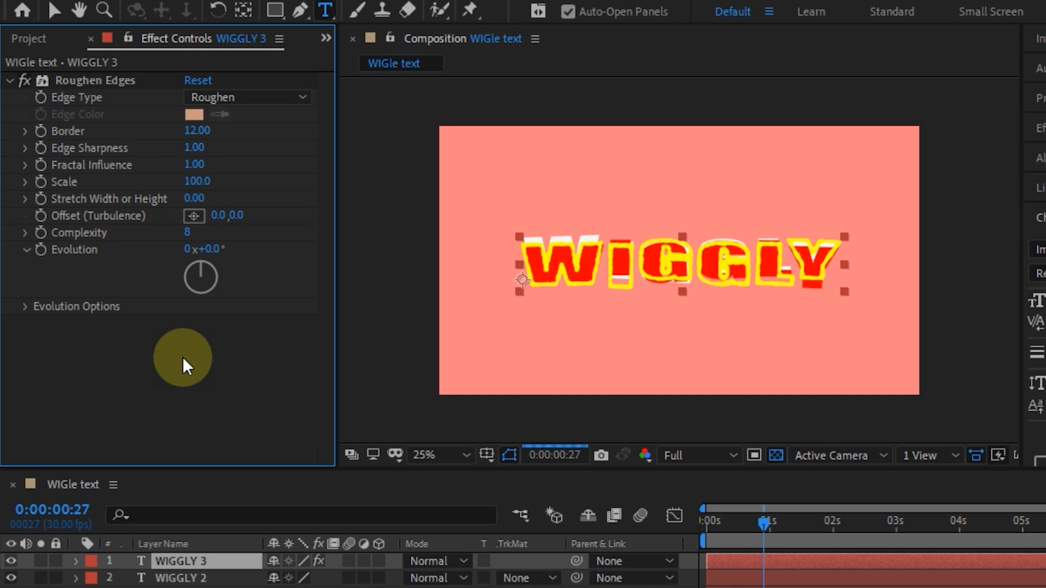
click(731, 524)
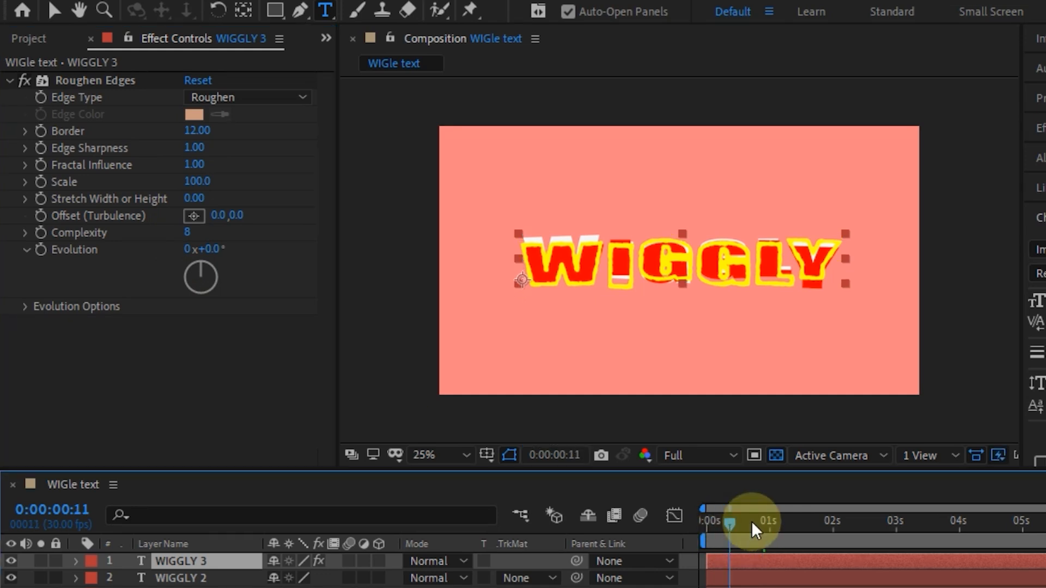
key(space)
Step: Add the expression time*100; to the Roughen Edges Evolution property and scrub the first second of the timeline to check the motion
alt+click(45, 248)
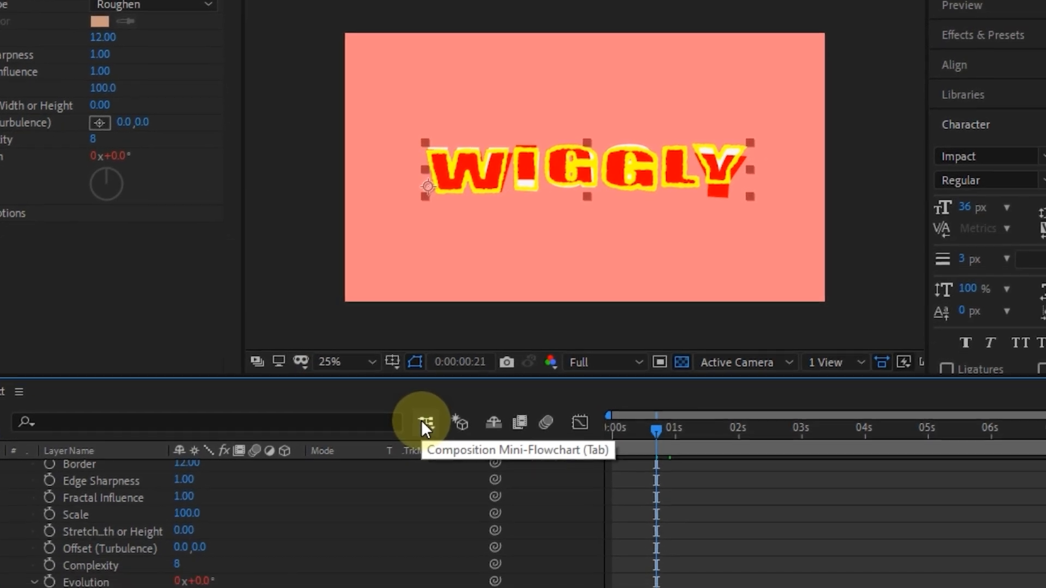
text(time)
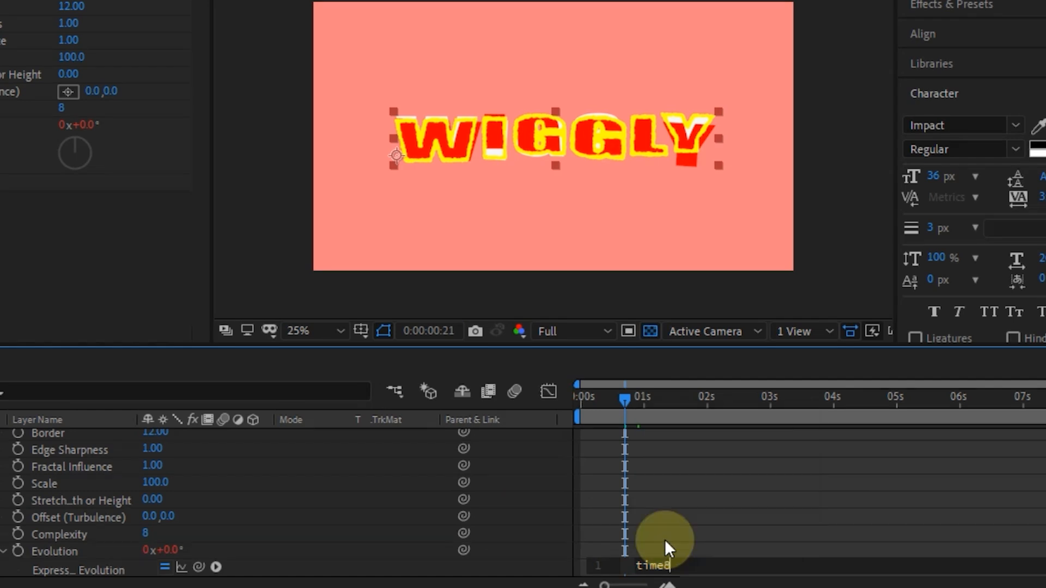
text(*100;)
click(627, 545)
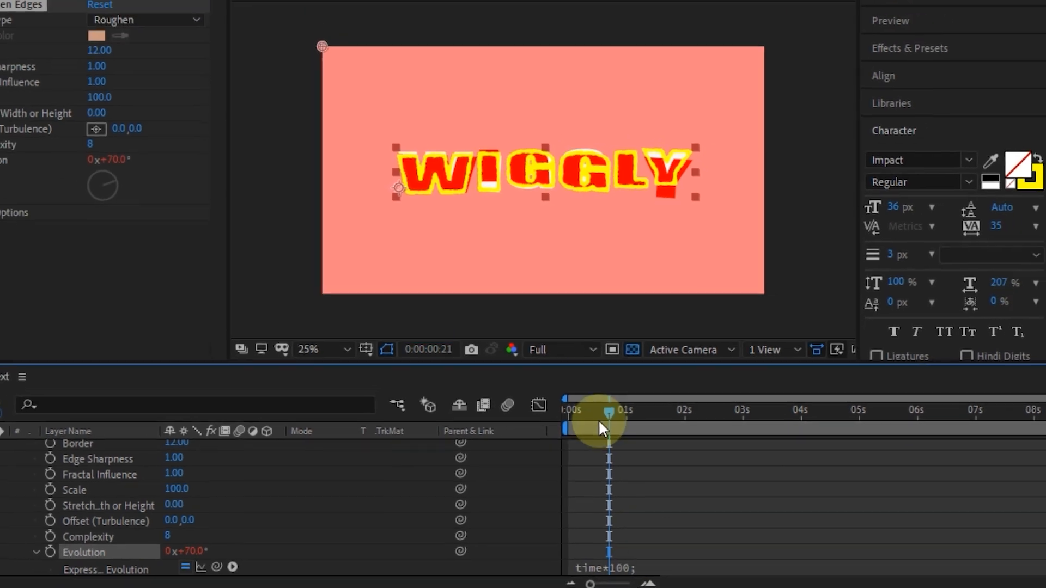
drag(590, 403, 620, 402)
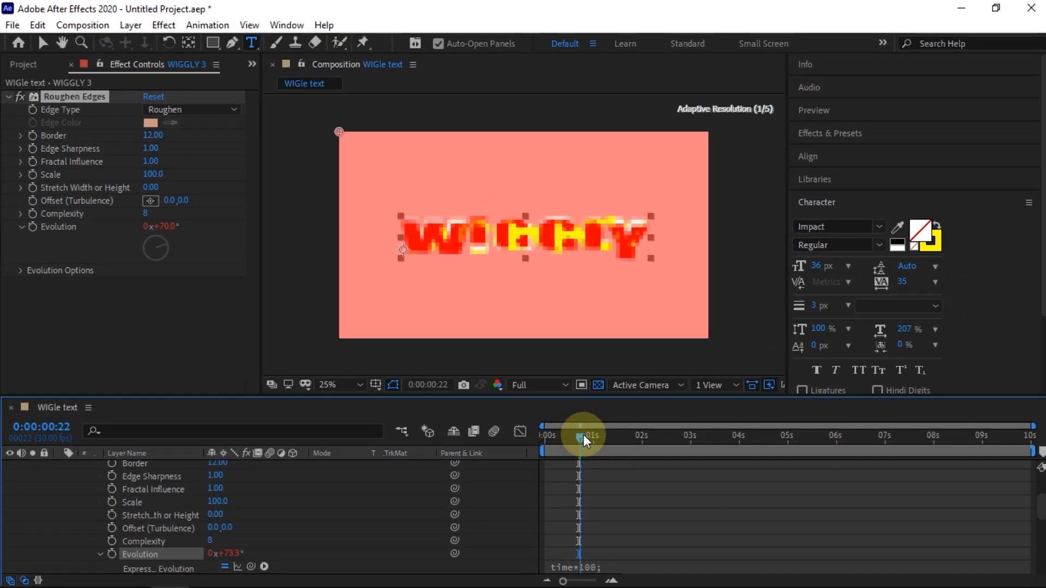